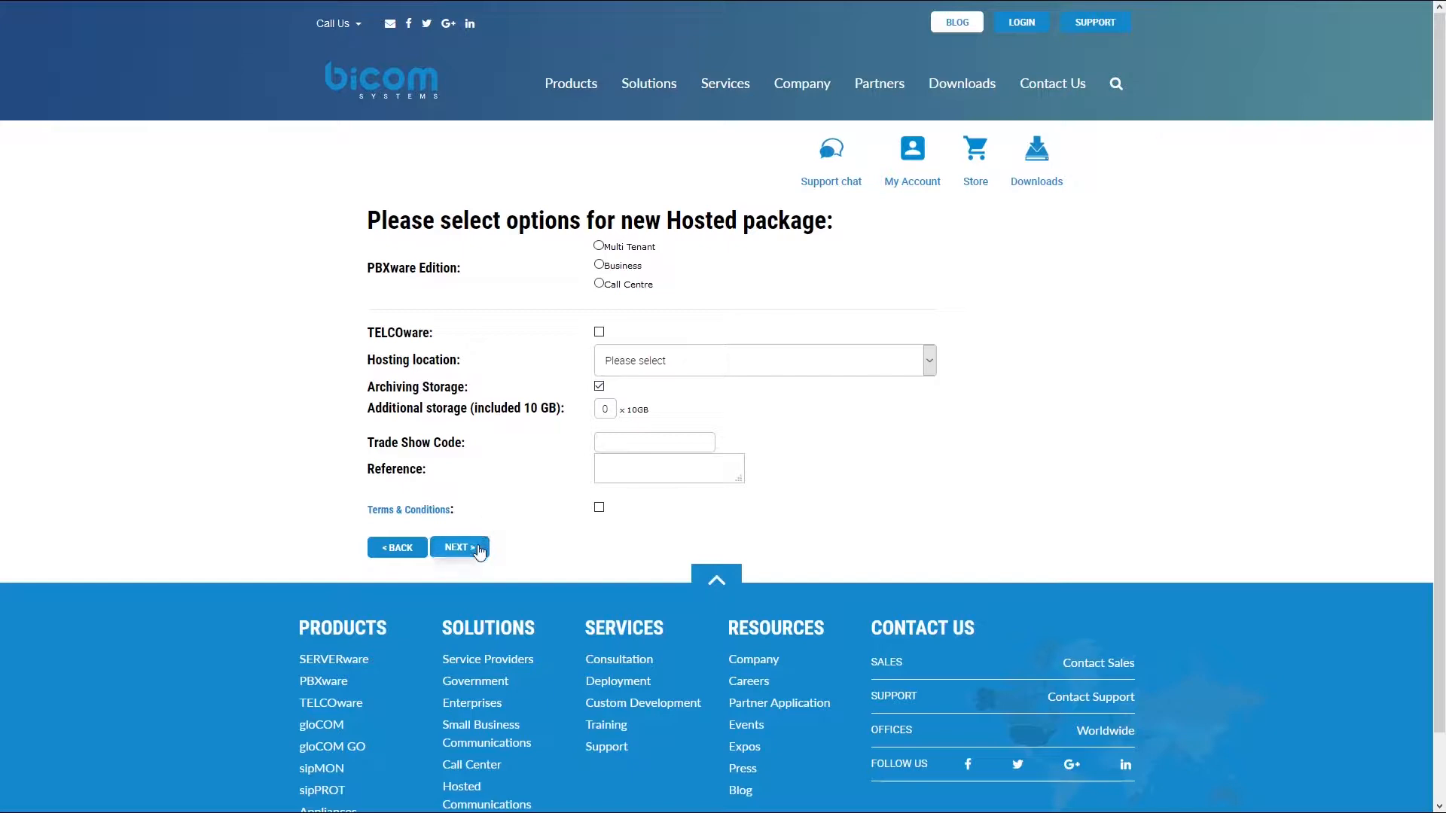
# From the Bicom Store listing, open the existing PBXware Package (Monthly Support) subscriptions
pyautogui.click(977, 150)
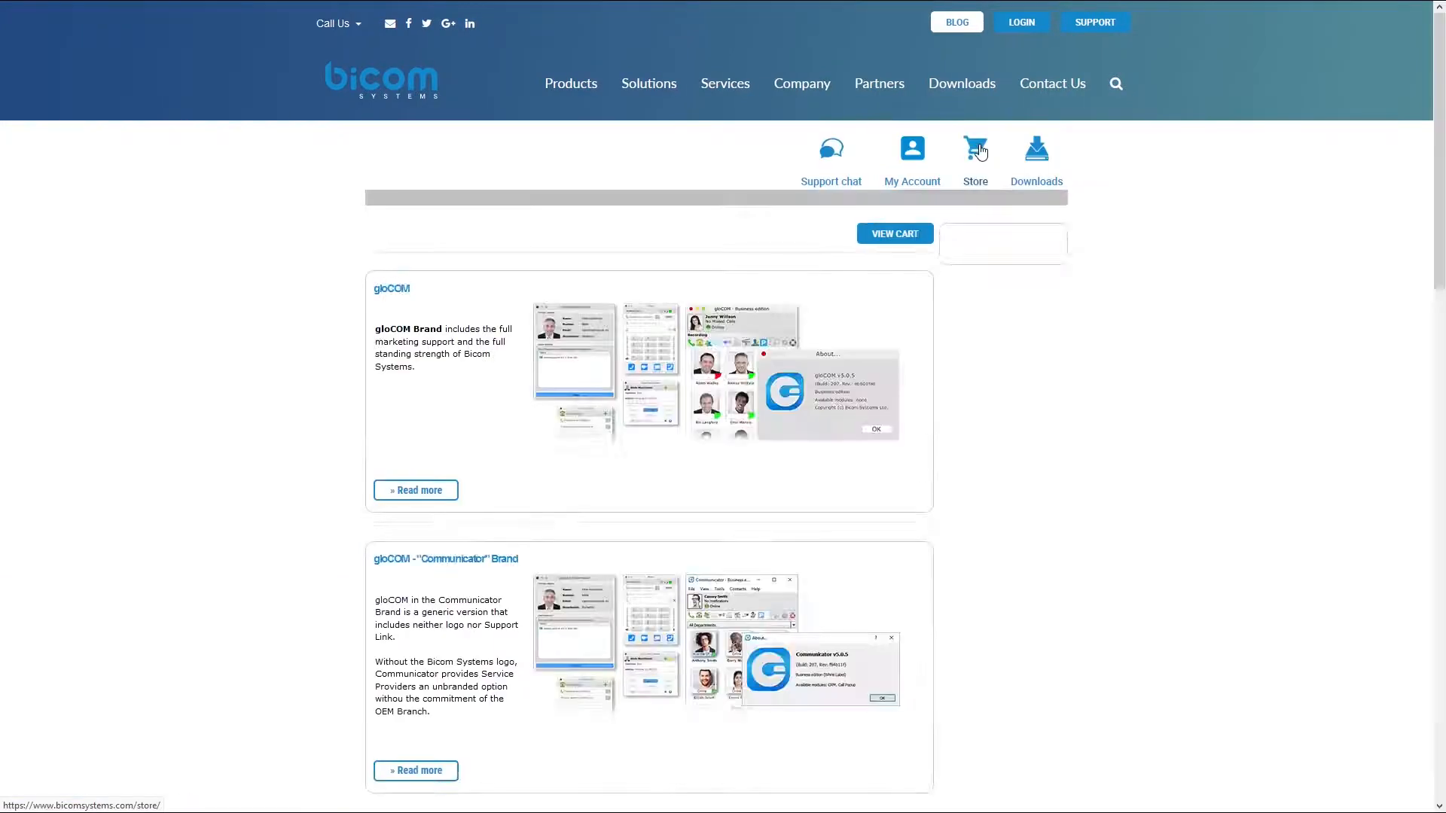
pyautogui.scroll(-15, 587, 375)
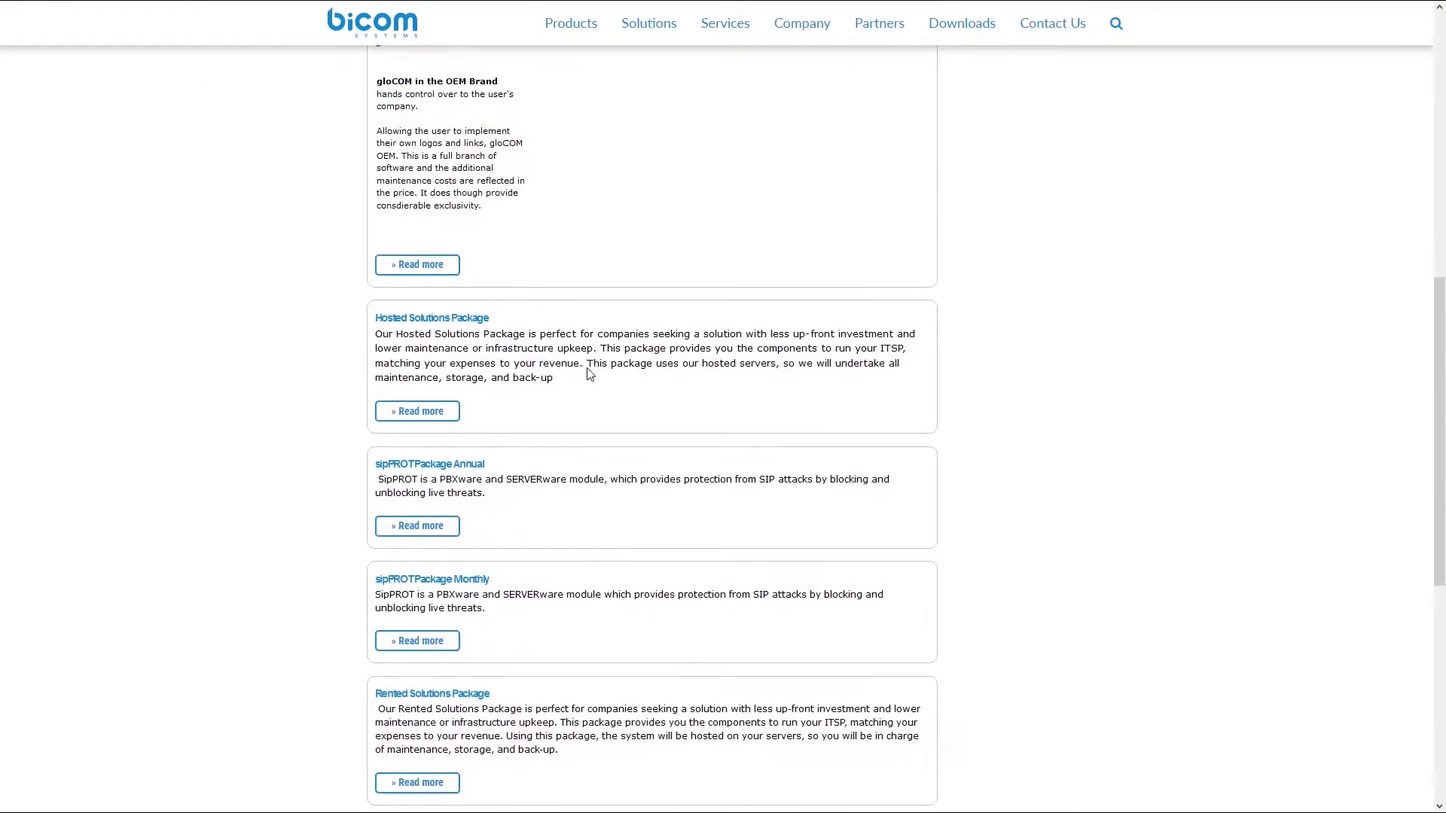
pyautogui.scroll(-1, 590, 374)
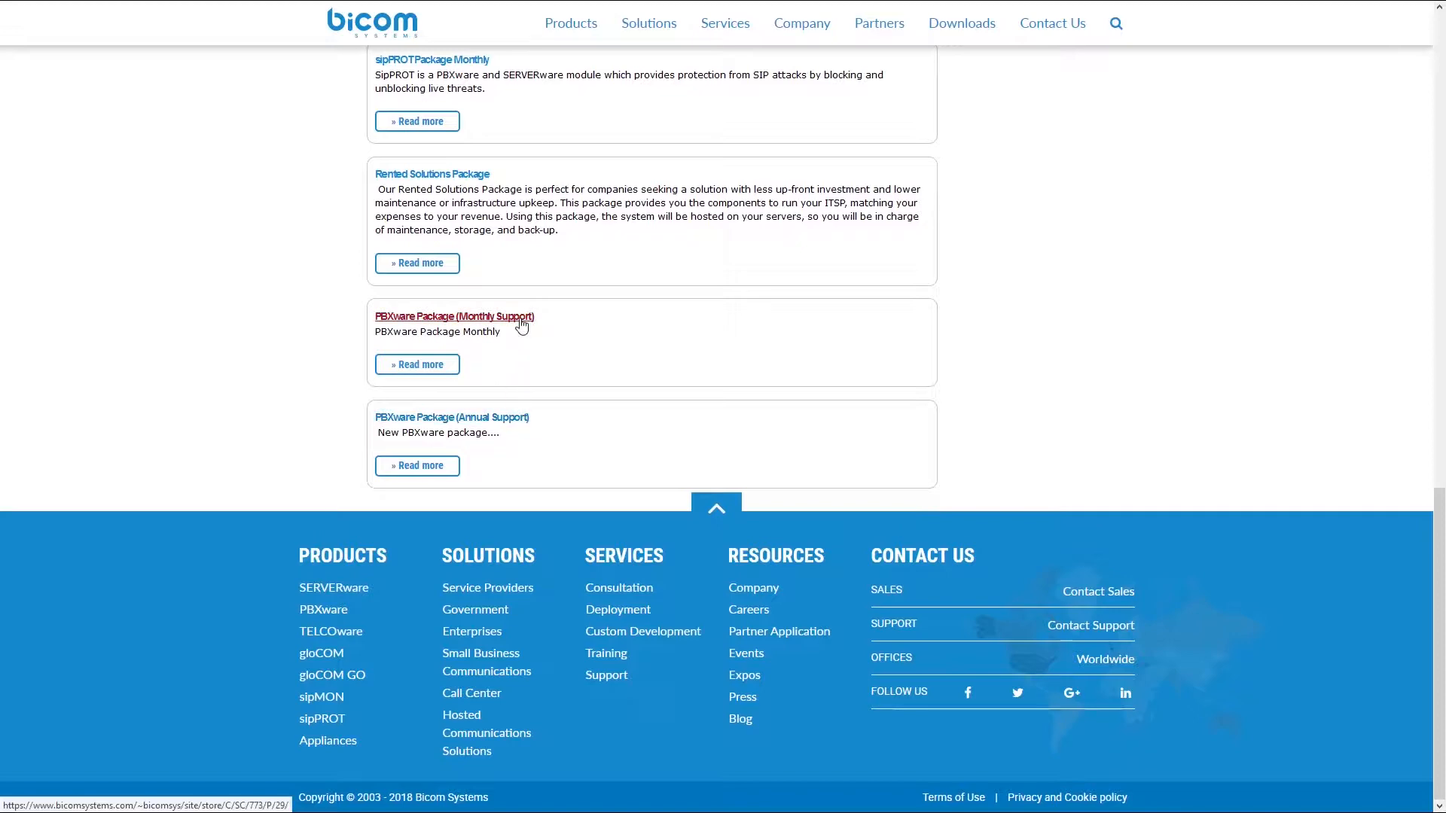
pyautogui.click(522, 318)
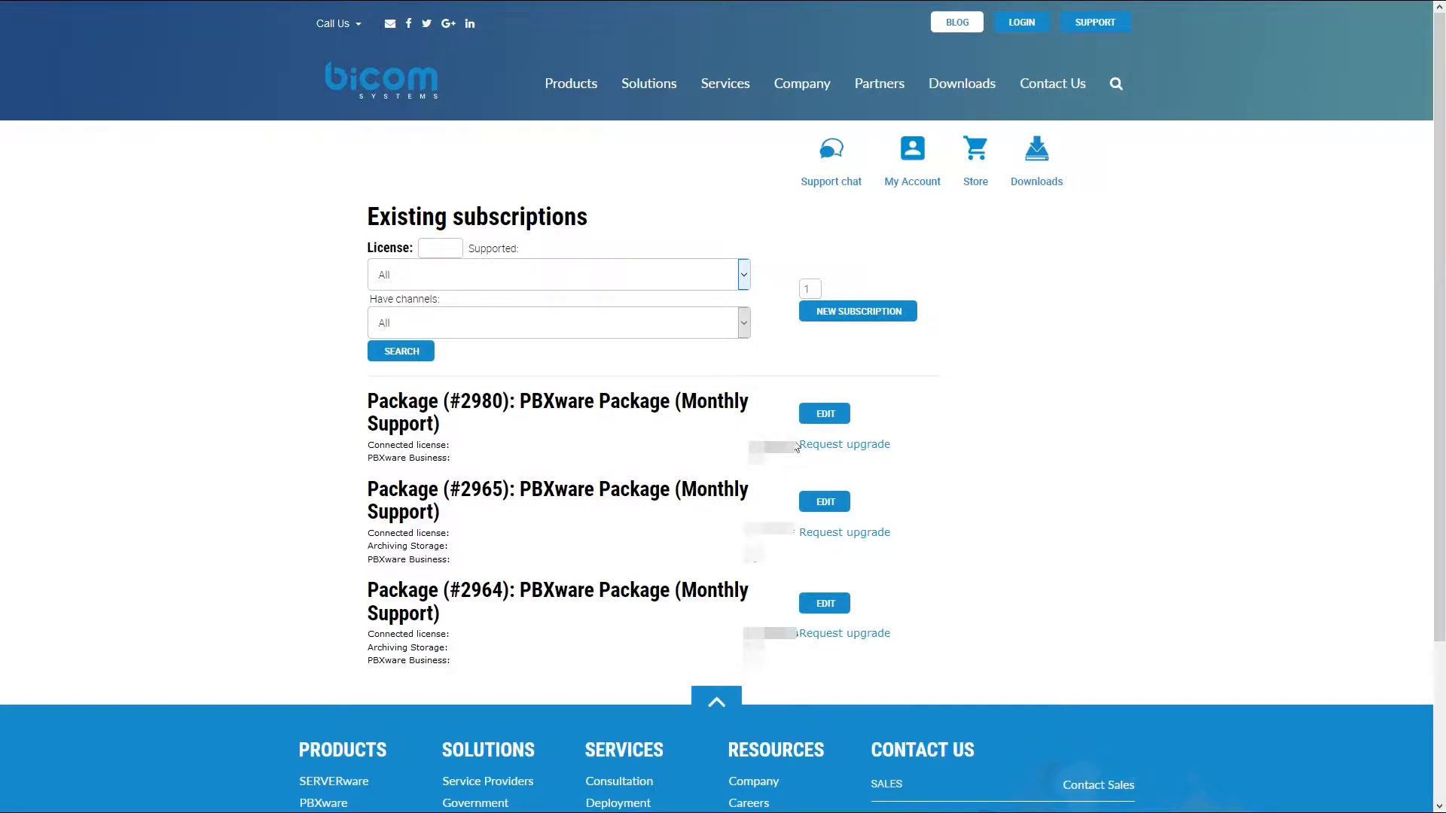
# Edit the first PBXware package to add 1 Archiving Storage and confirm the subscription changes
pyautogui.click(824, 413)
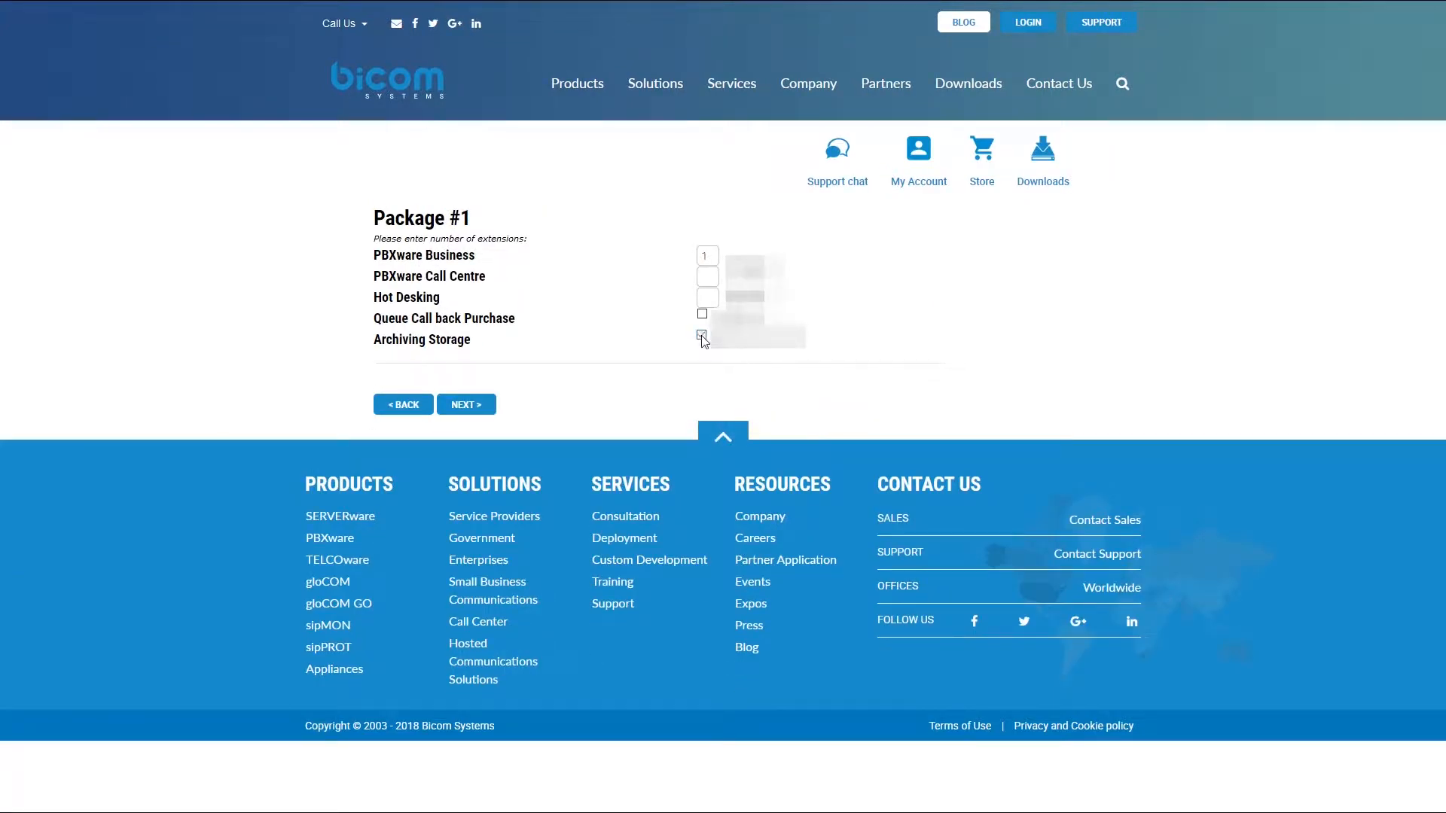
pyautogui.click(481, 407)
pyautogui.click(482, 407)
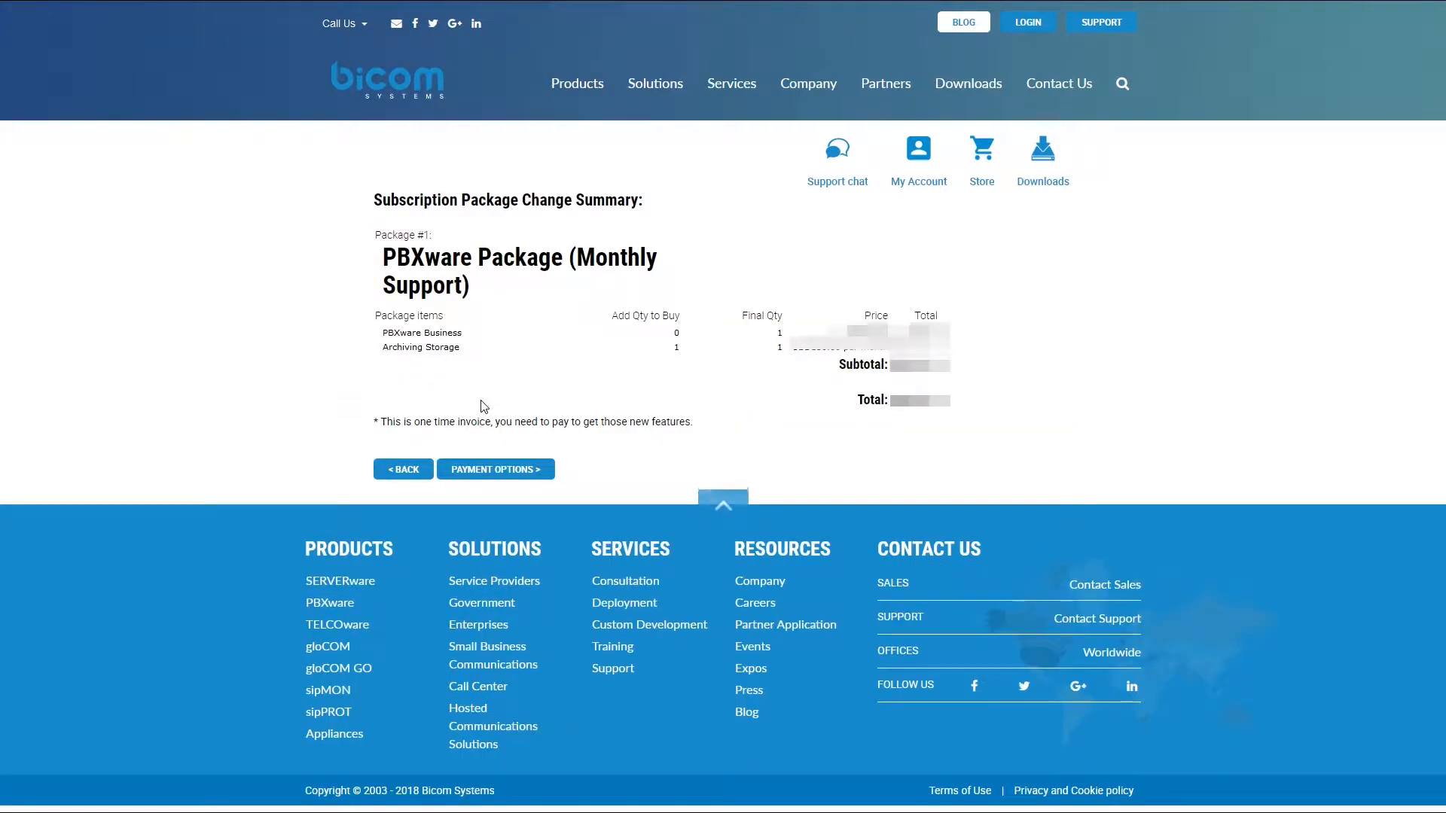
pyautogui.click(509, 470)
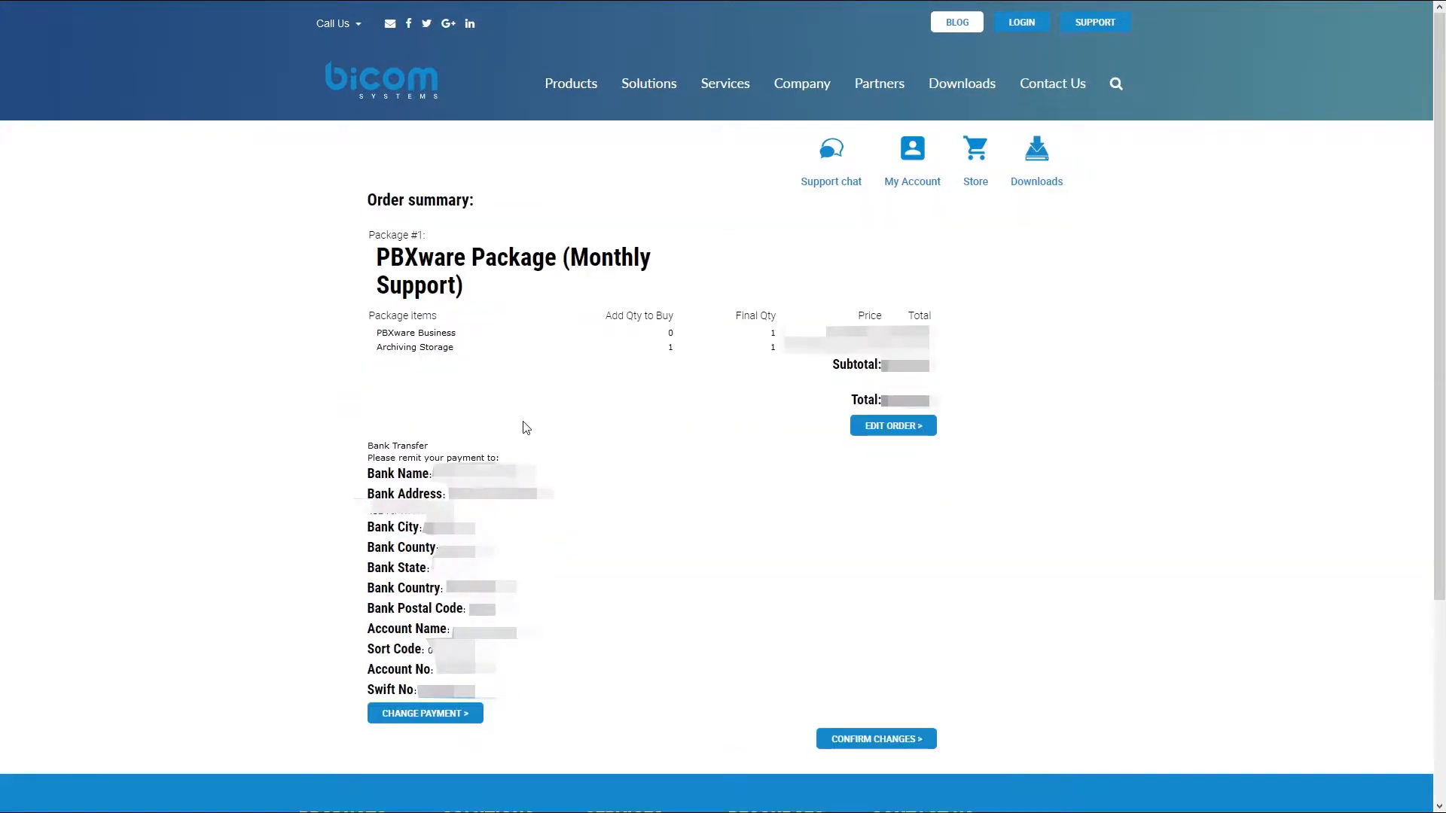
pyautogui.click(882, 741)
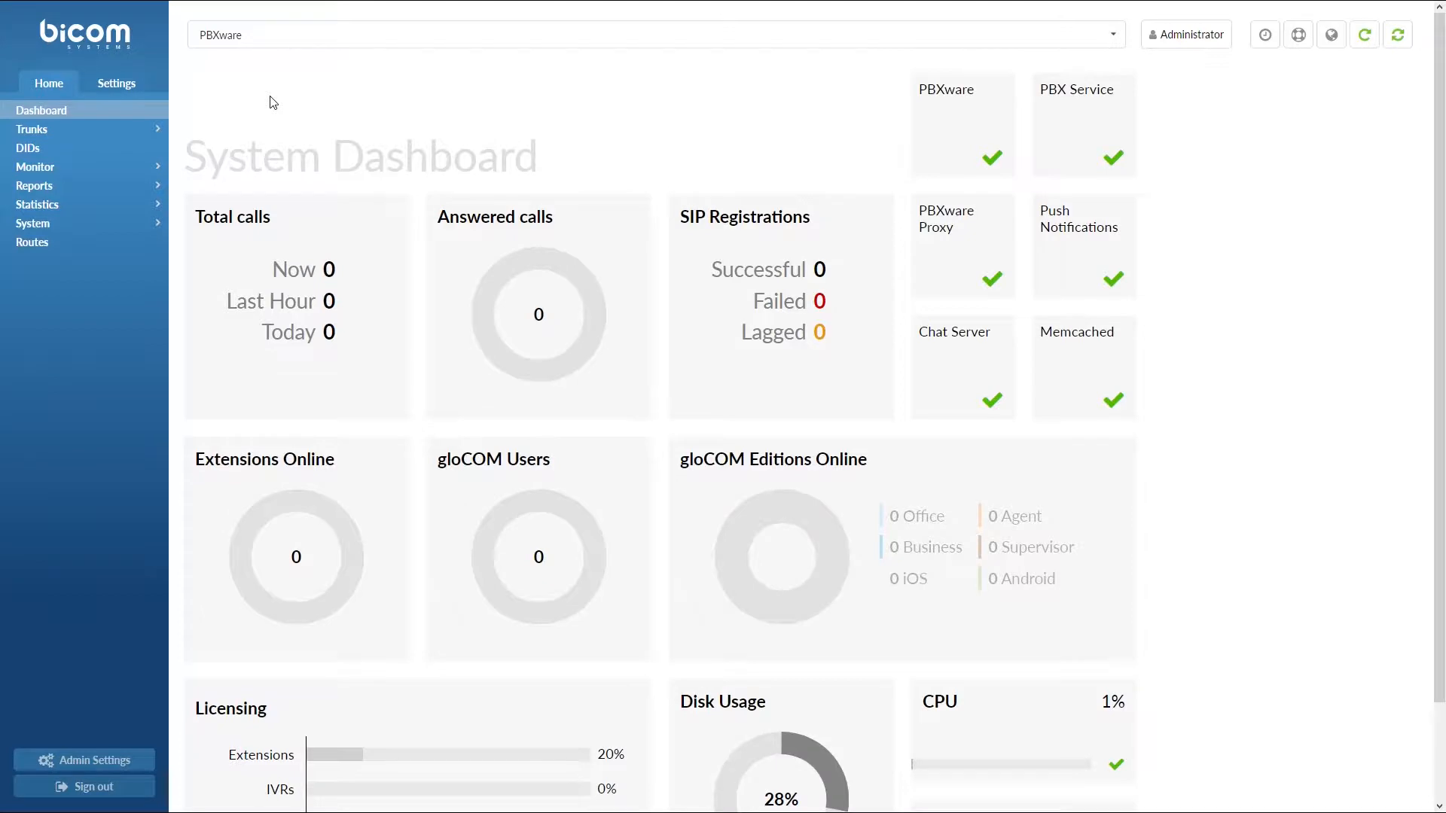
# Switch to Tenant01 and open System > Archiving Storage
pyautogui.click(316, 35)
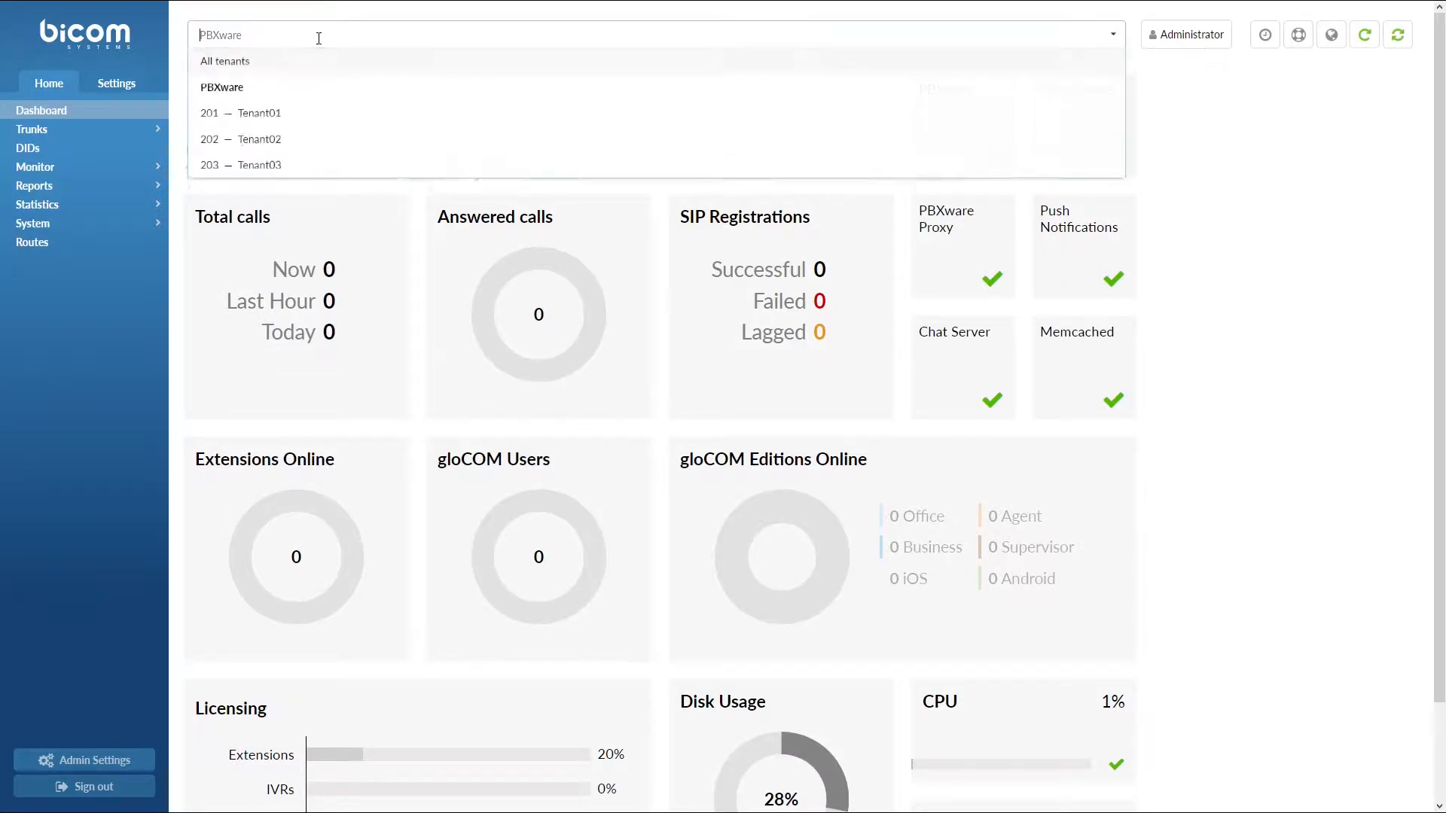
pyautogui.click(313, 118)
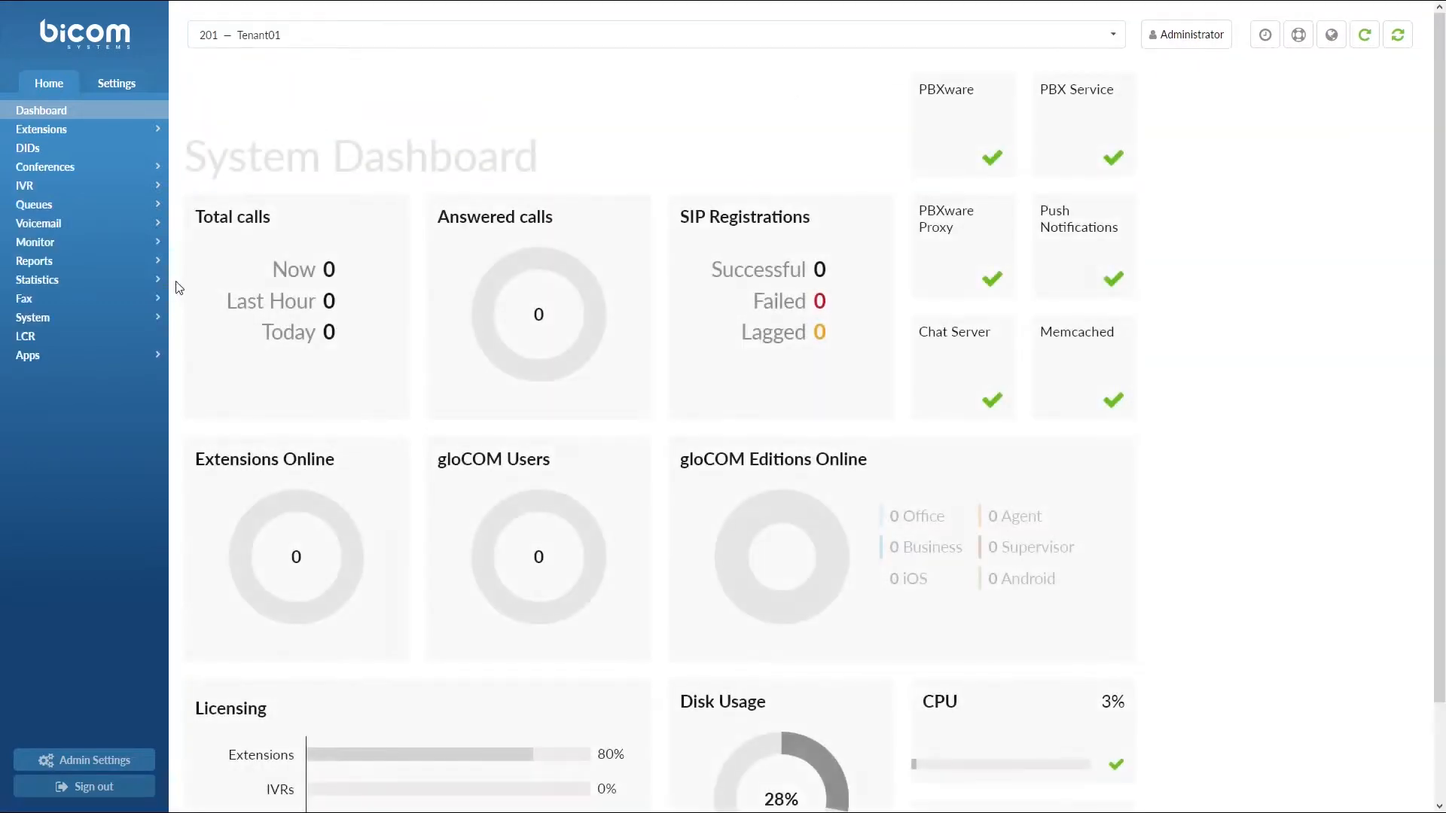
pyautogui.click(157, 317)
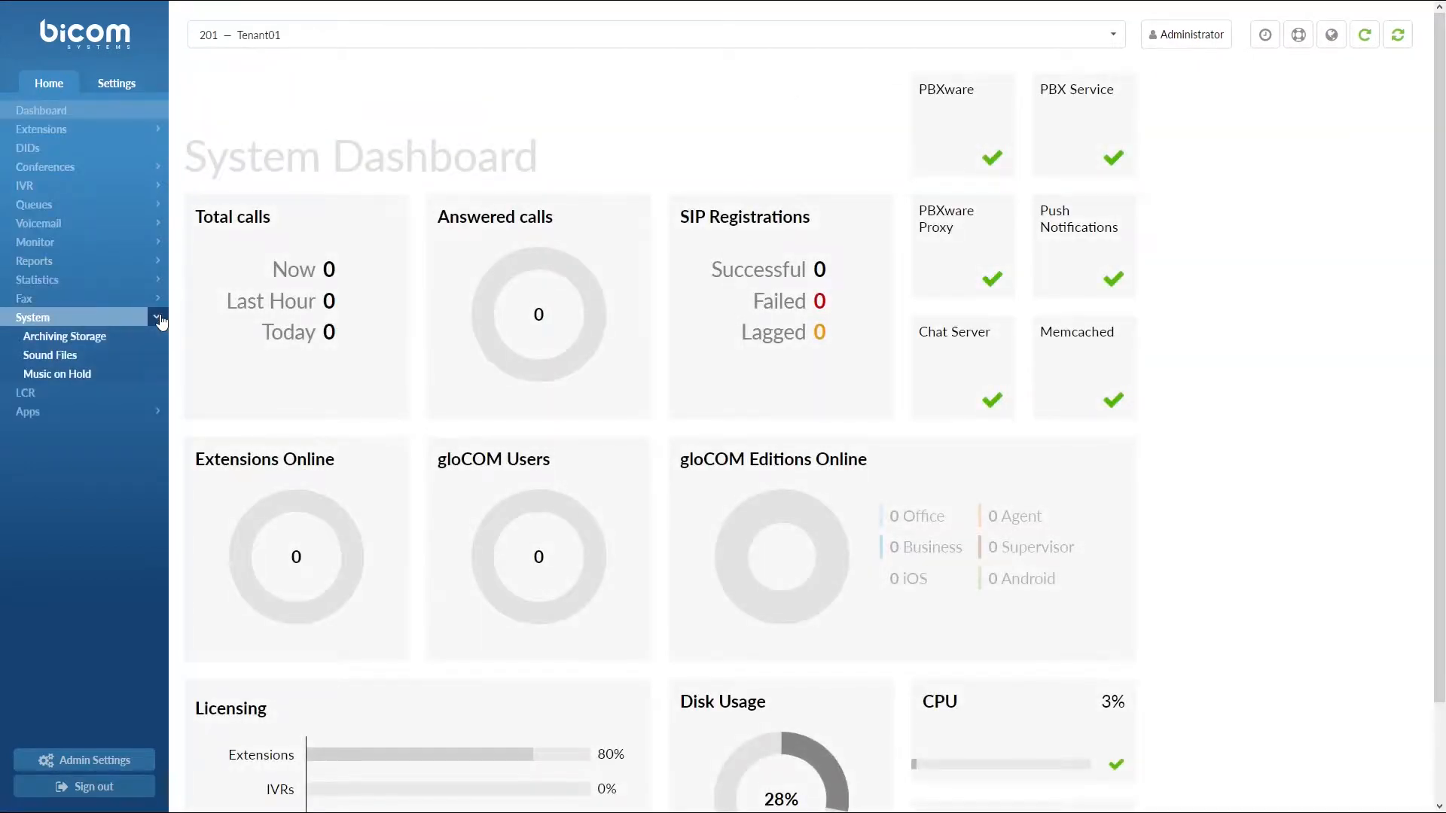
pyautogui.click(106, 340)
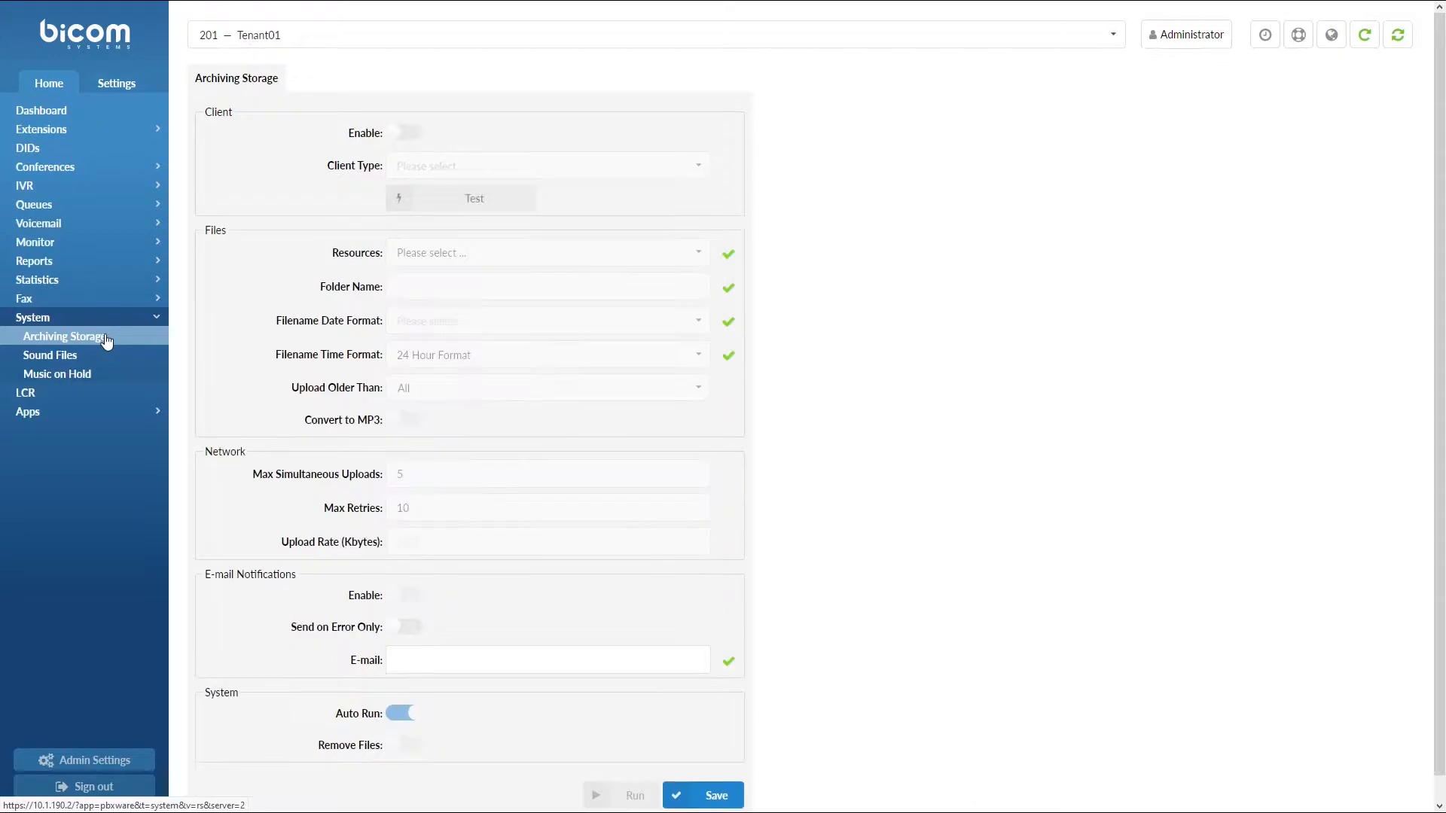
# Switch on Client Enable, compare Amazon S3, FTP and Google Drive, then set Client Type to Dropbox
pyautogui.click(403, 135)
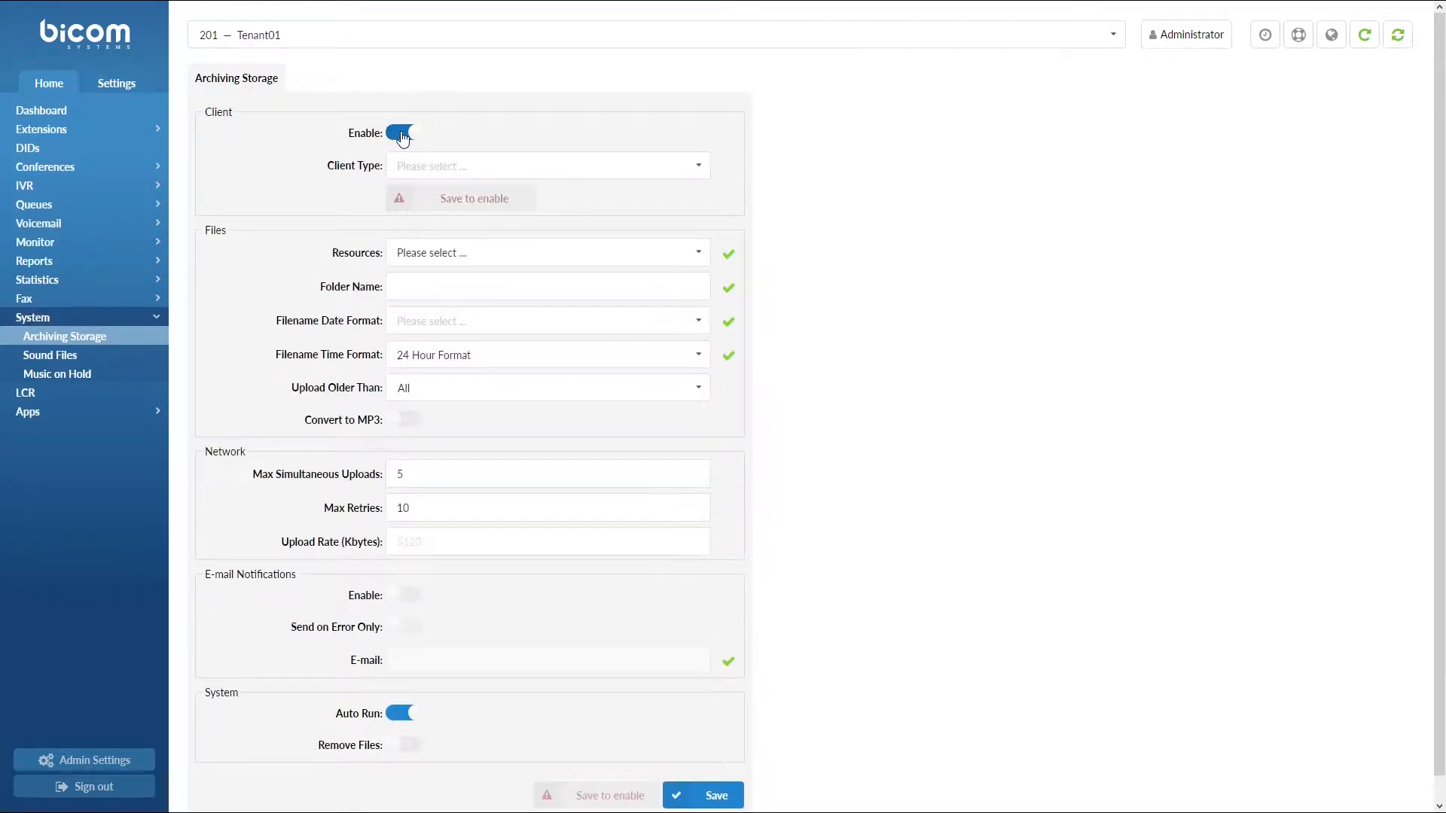
pyautogui.click(701, 167)
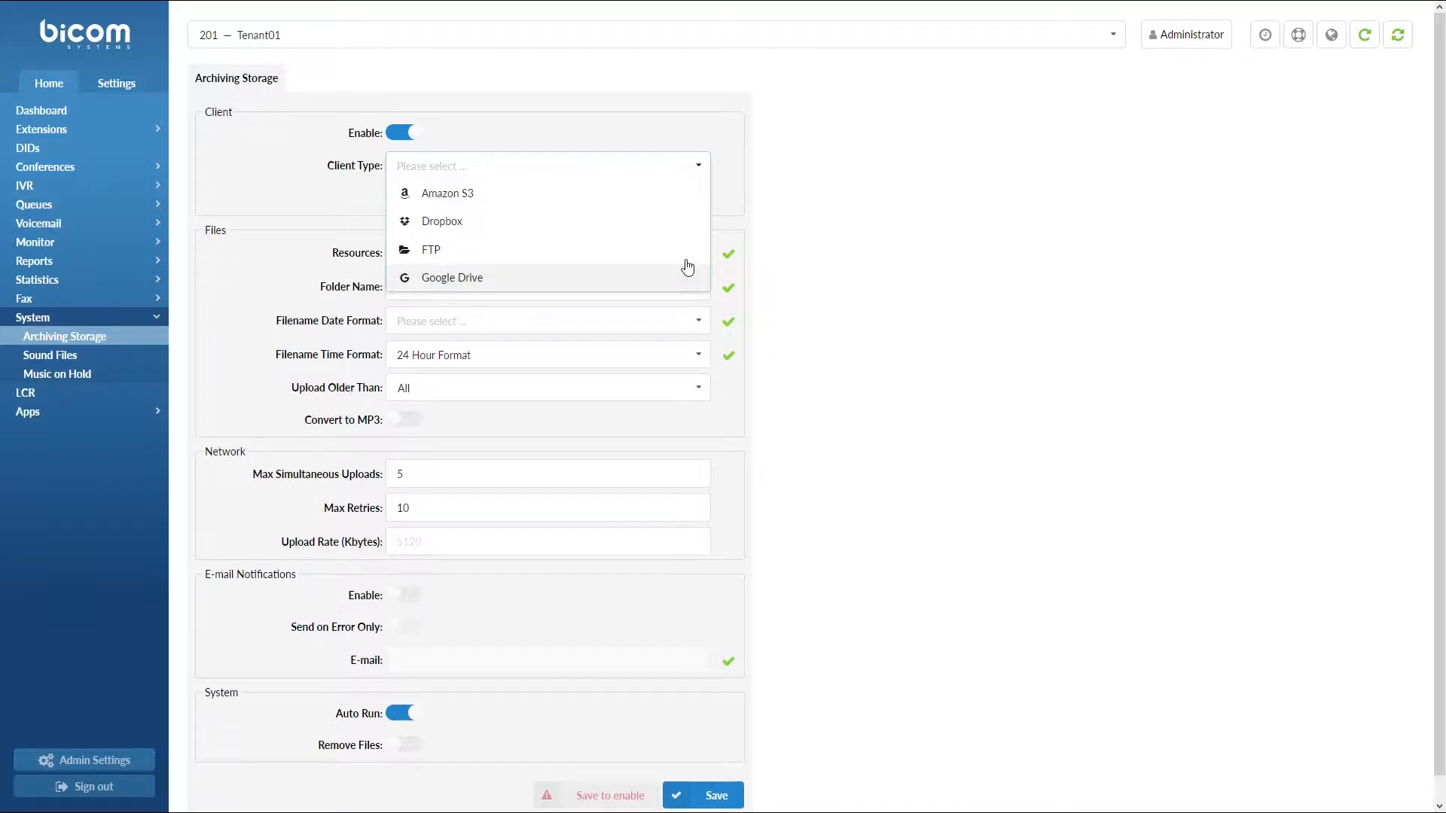
pyautogui.click(693, 200)
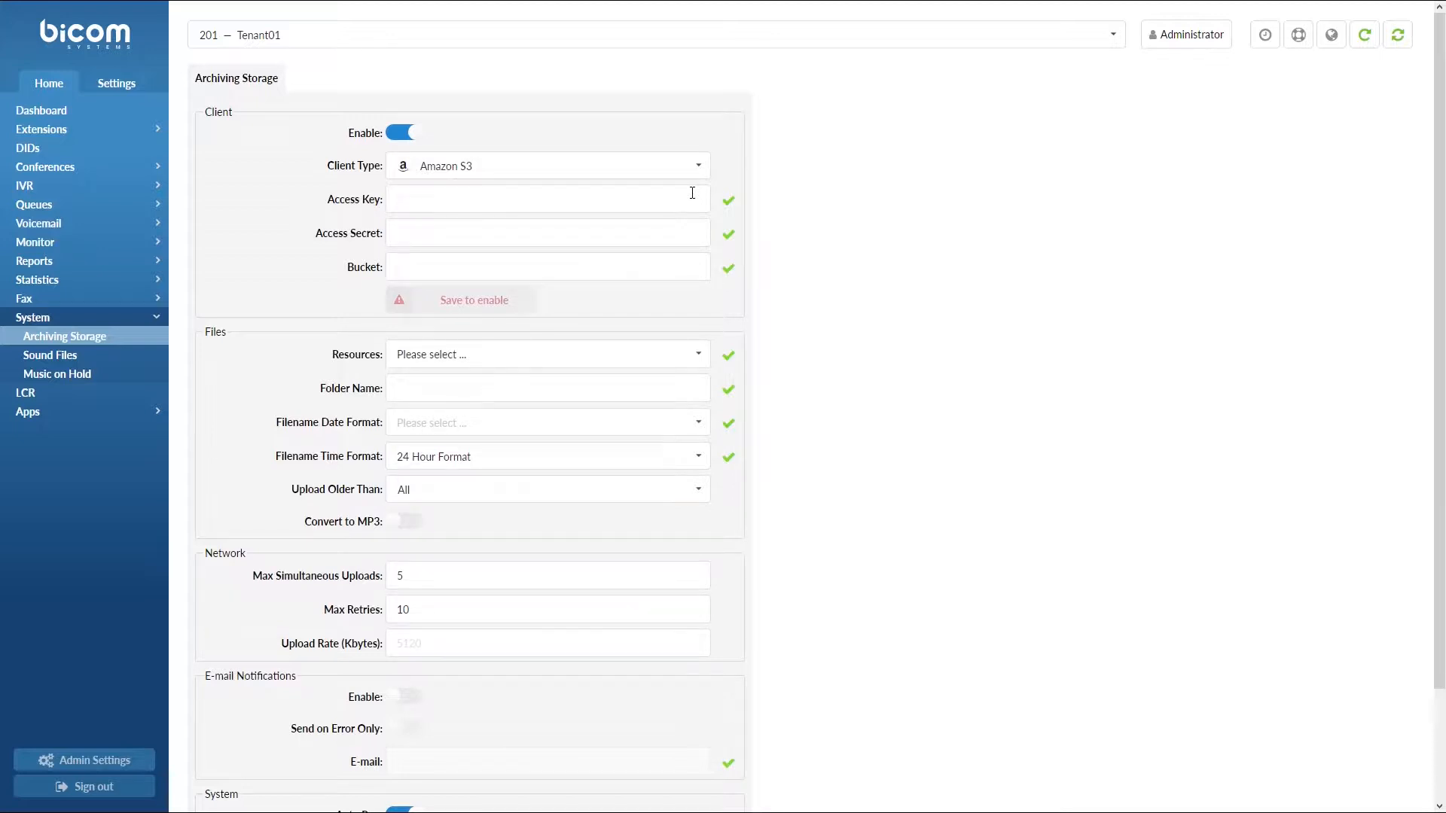
pyautogui.click(693, 167)
pyautogui.click(682, 226)
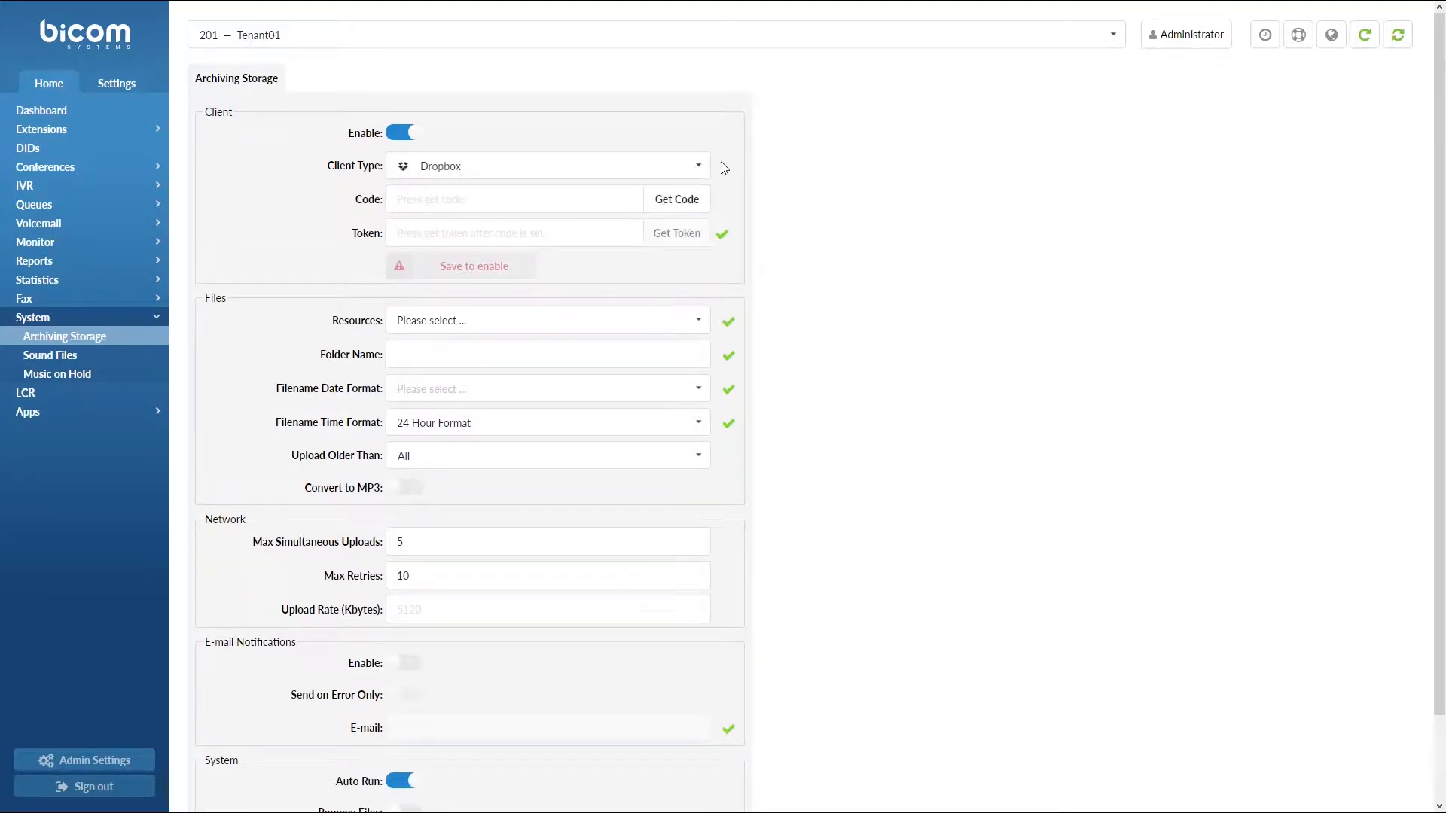
pyautogui.click(694, 168)
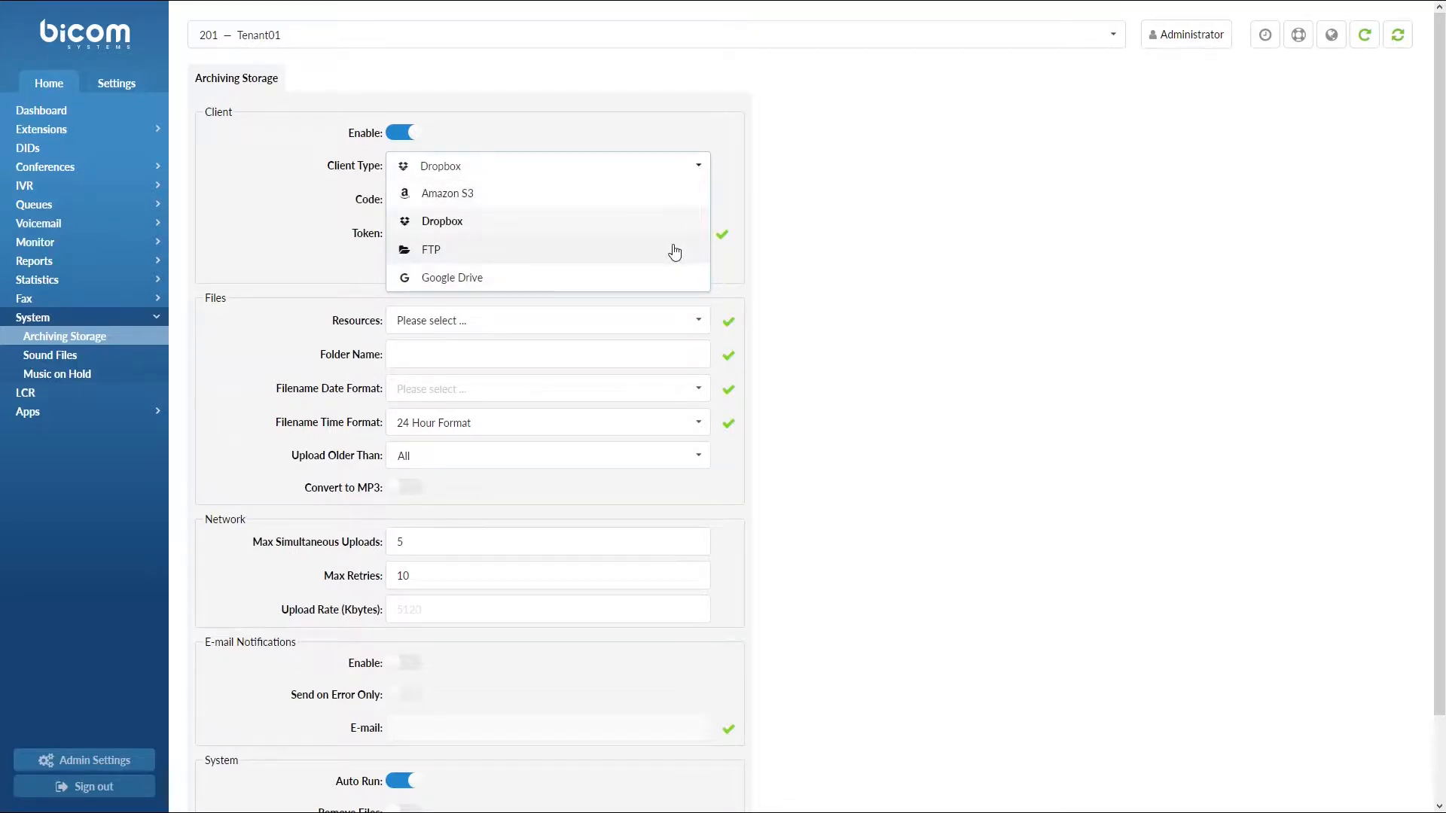
pyautogui.click(674, 251)
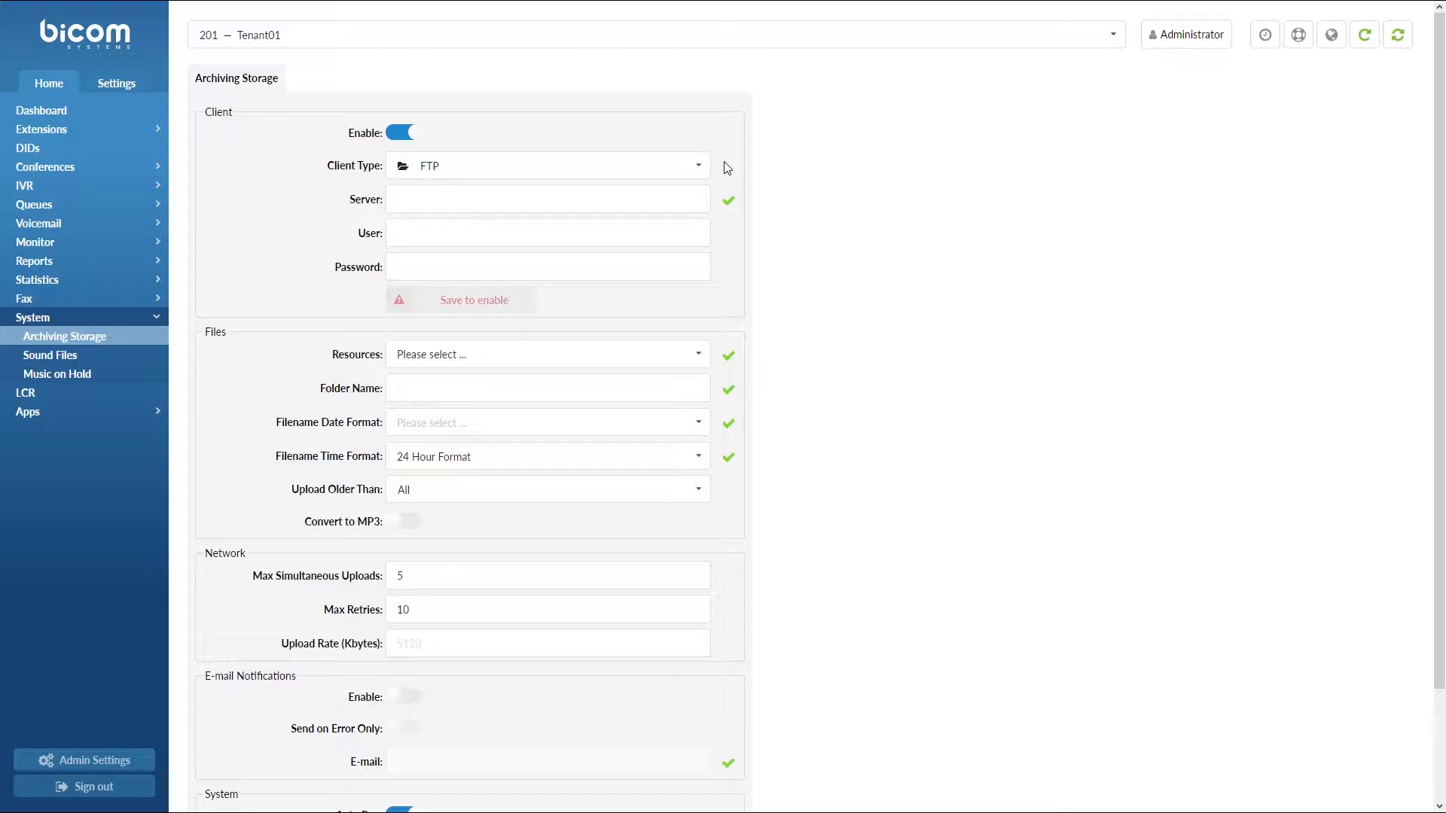
pyautogui.click(700, 167)
pyautogui.click(681, 278)
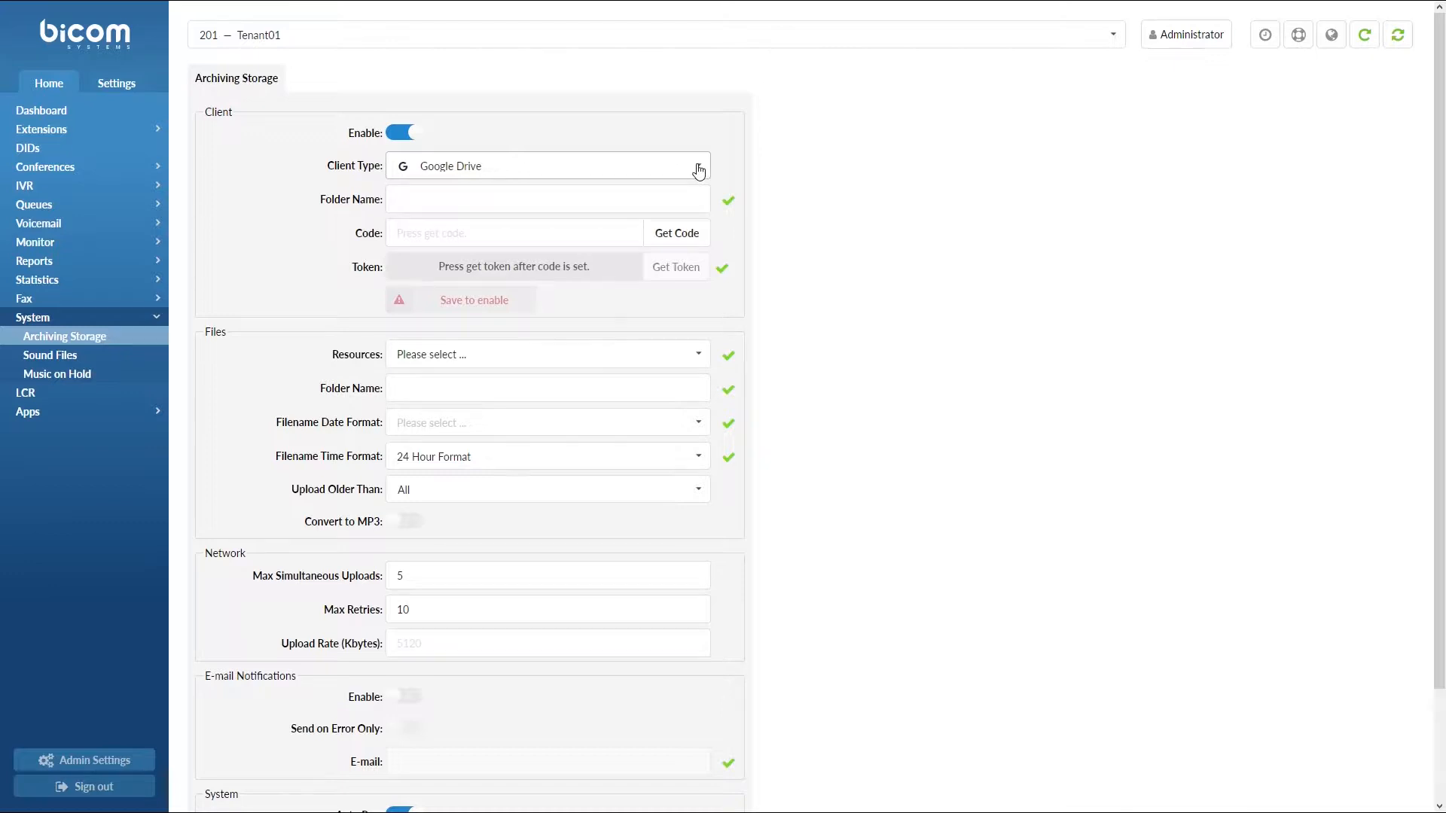
pyautogui.click(699, 170)
pyautogui.click(682, 218)
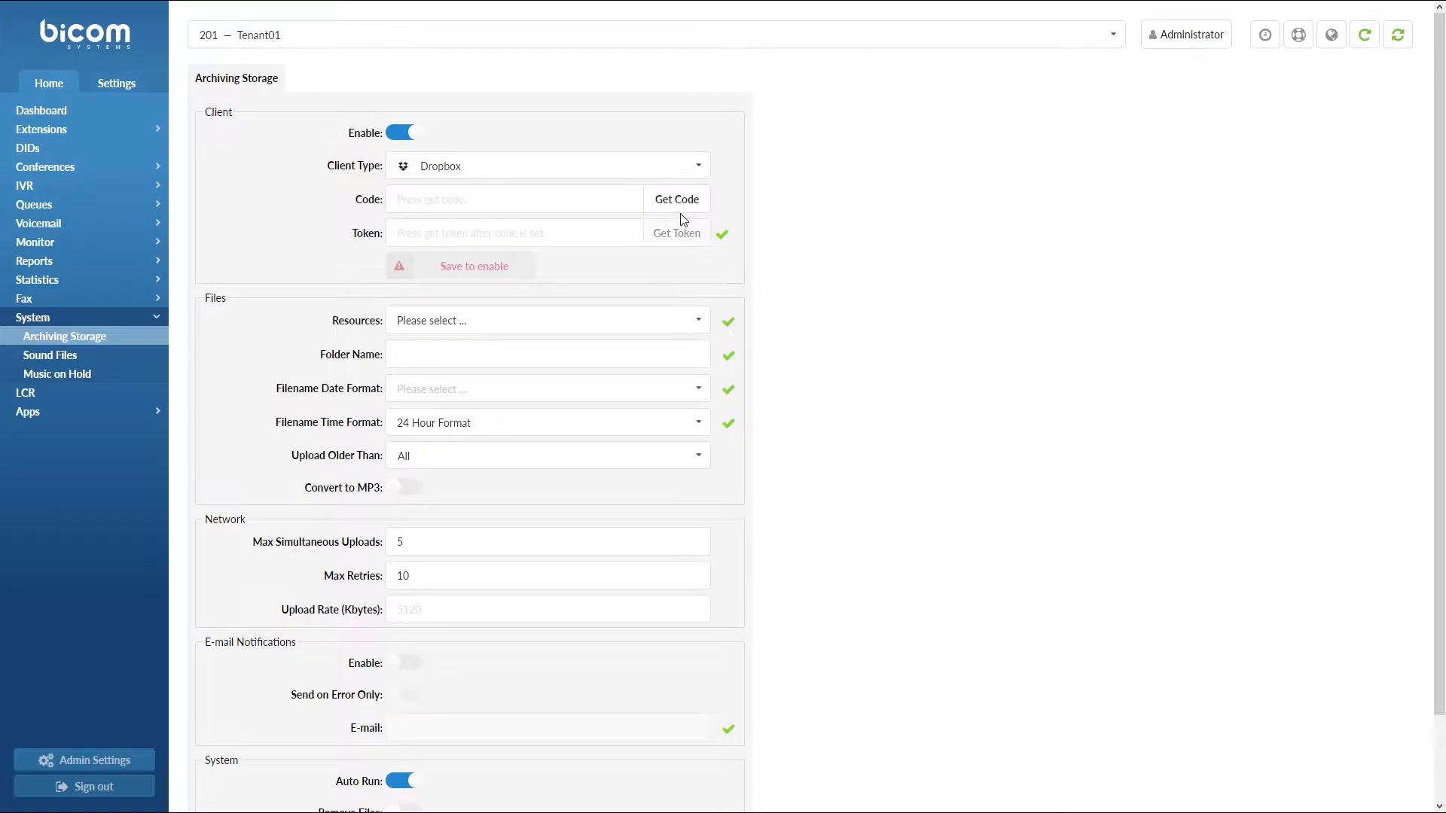
# Sign in to Dropbox, allow PBXware Remote Storage, and copy the authorization code
pyautogui.click(677, 203)
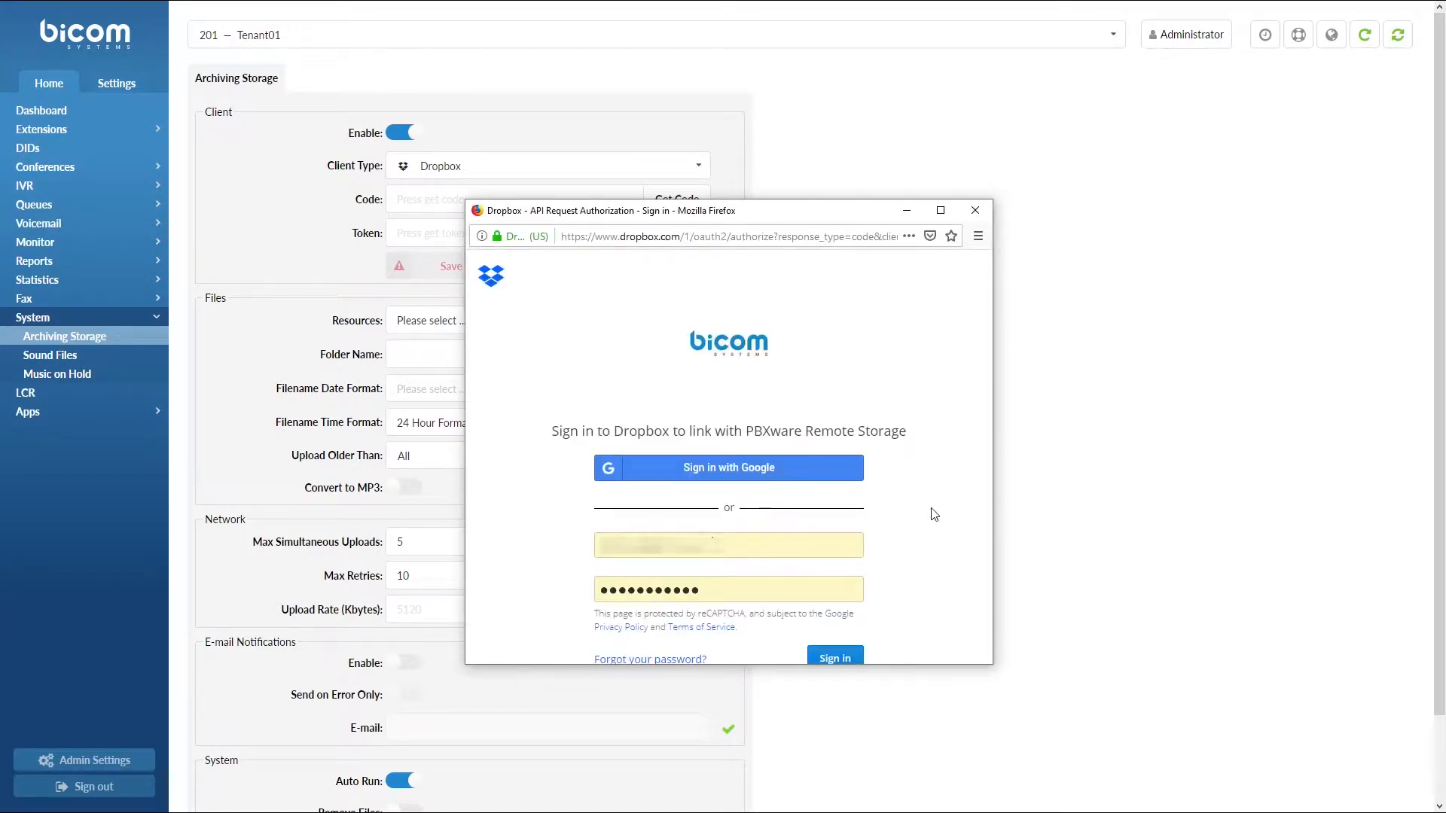
pyautogui.click(847, 659)
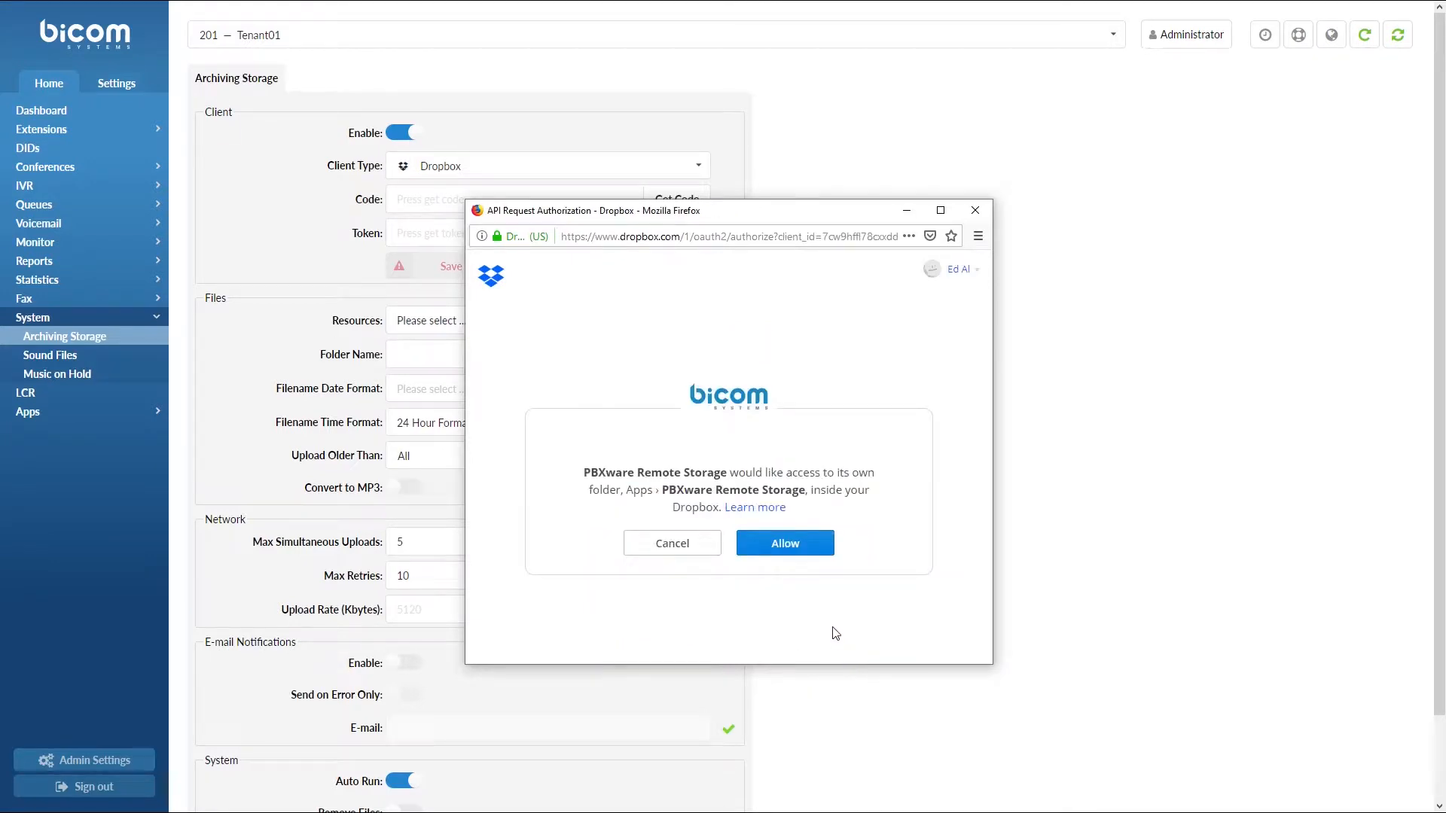
pyautogui.click(799, 547)
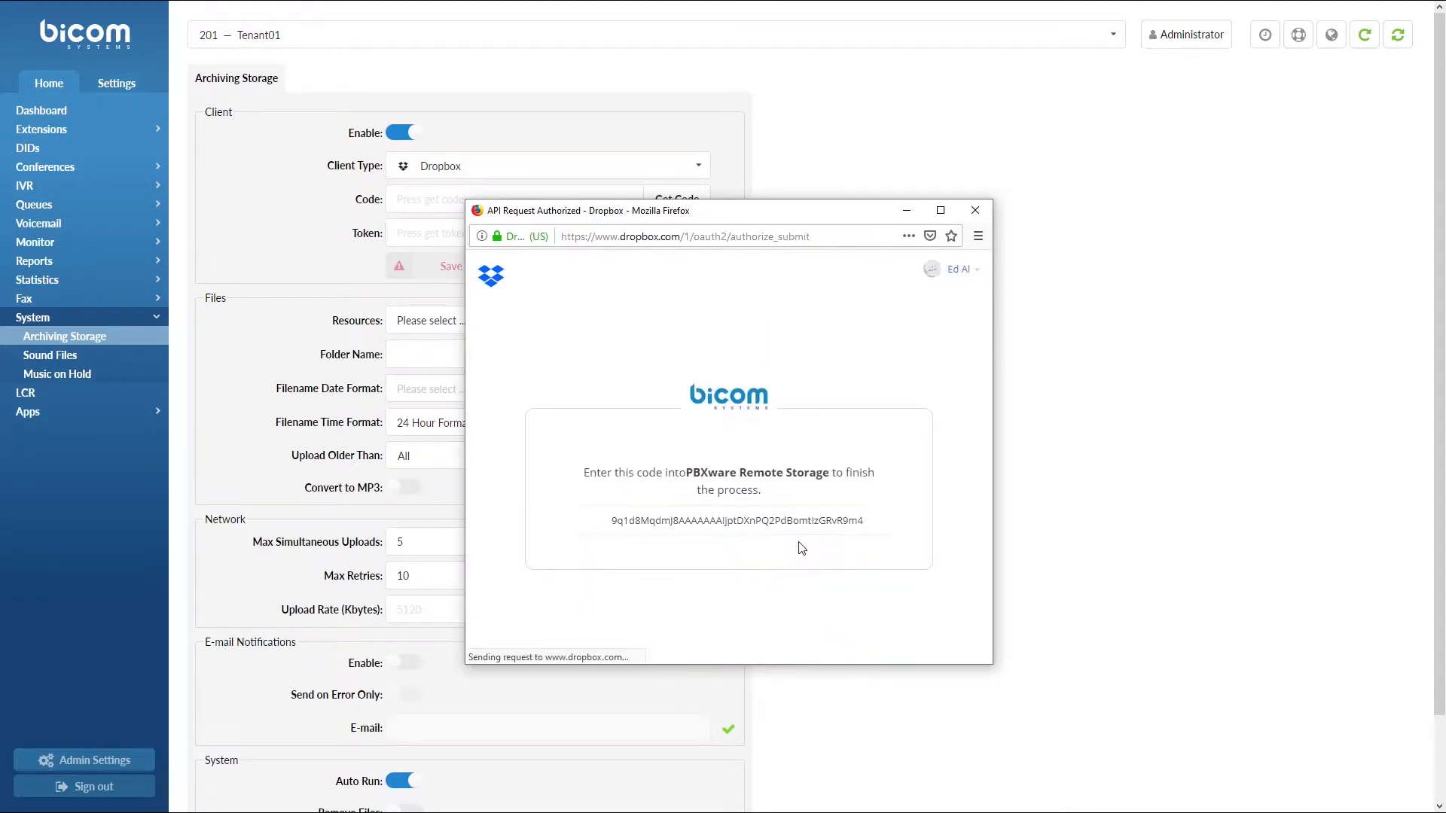
pyautogui.doubleClick(805, 524)
pyautogui.rightClick(804, 523)
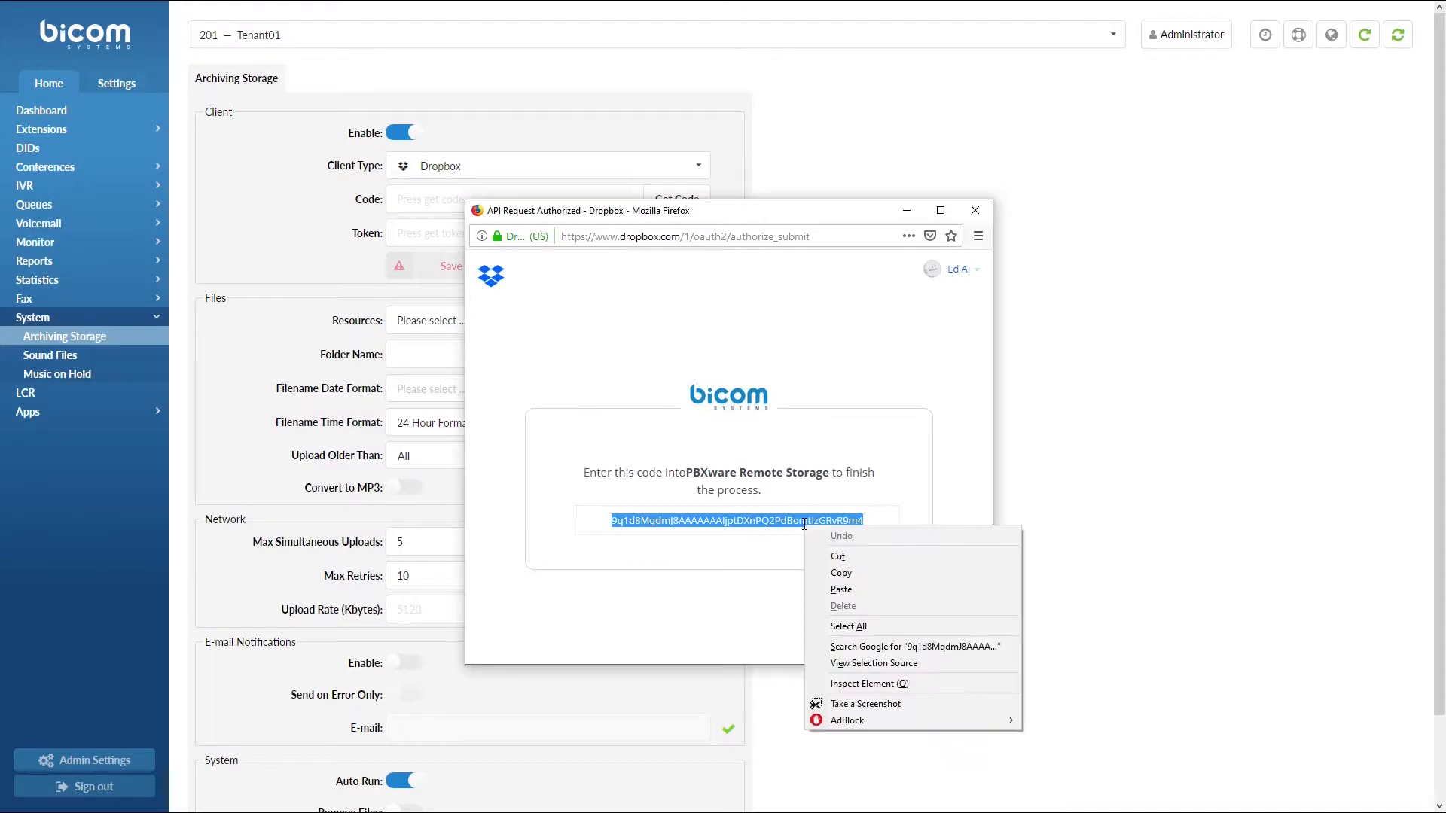
pyautogui.click(831, 571)
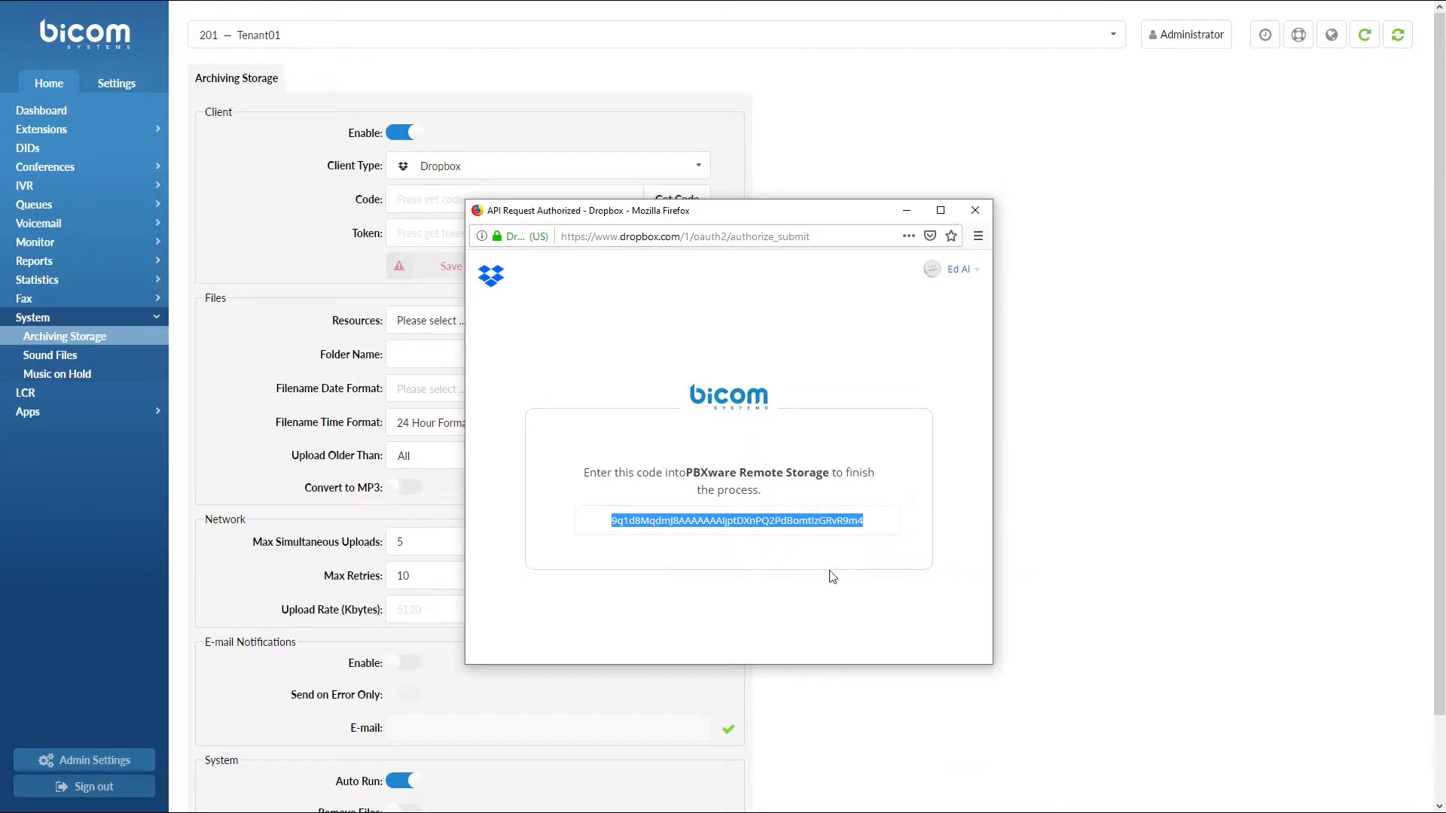
# Paste the authorization code into the Code field and get the Dropbox token
pyautogui.click(977, 211)
pyautogui.click(567, 199)
pyautogui.rightClick(568, 199)
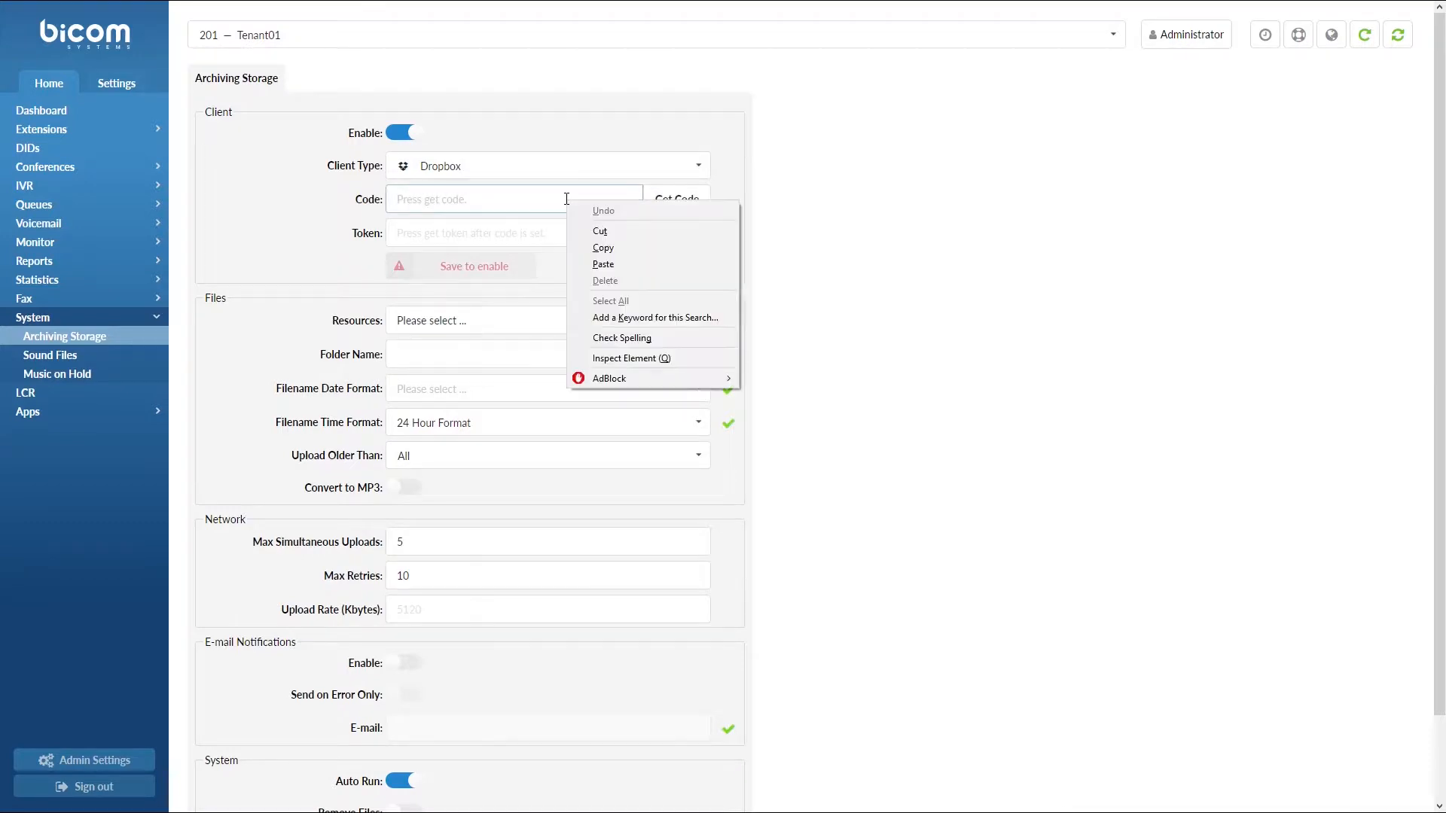
pyautogui.click(603, 264)
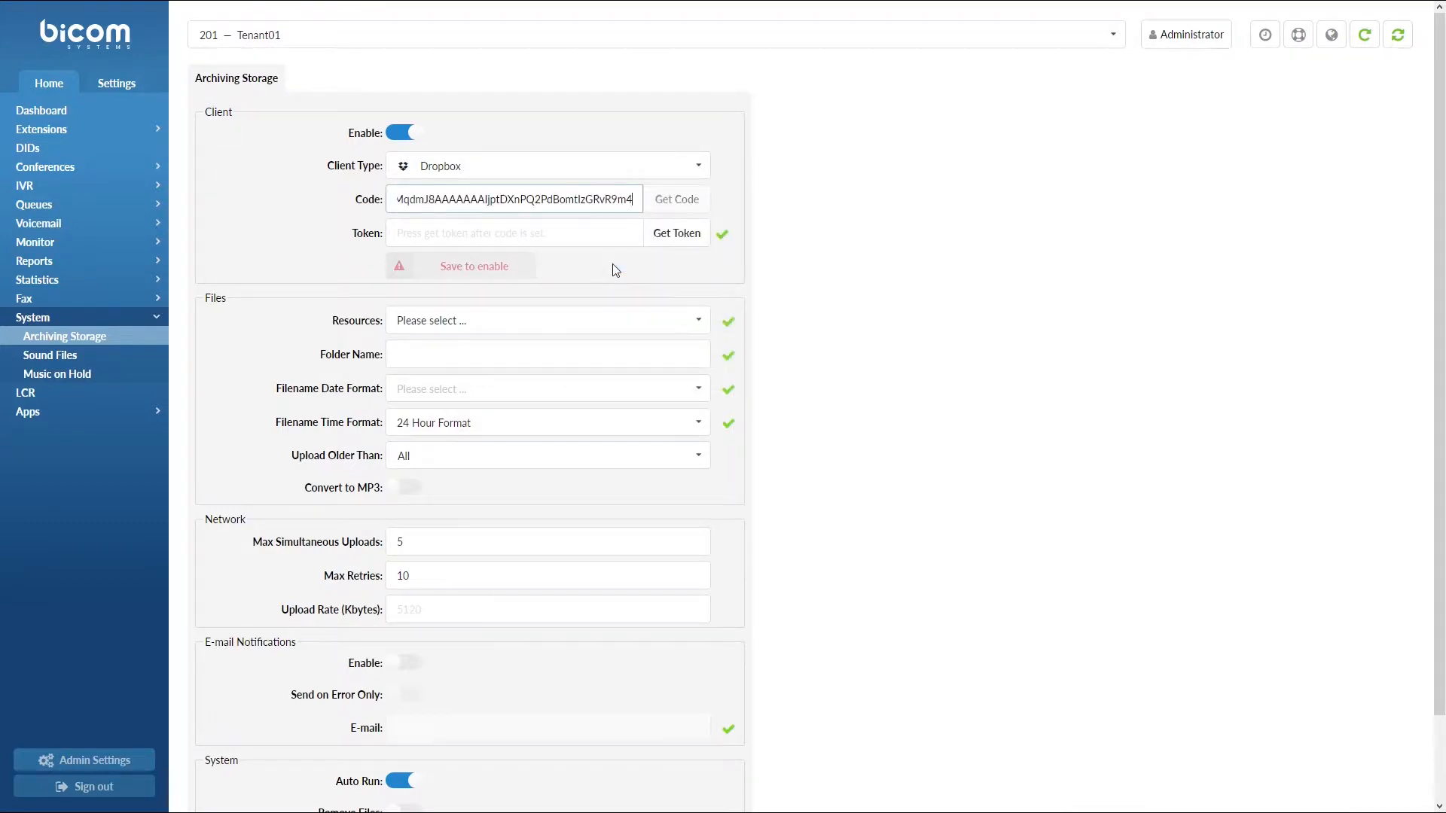
pyautogui.click(674, 237)
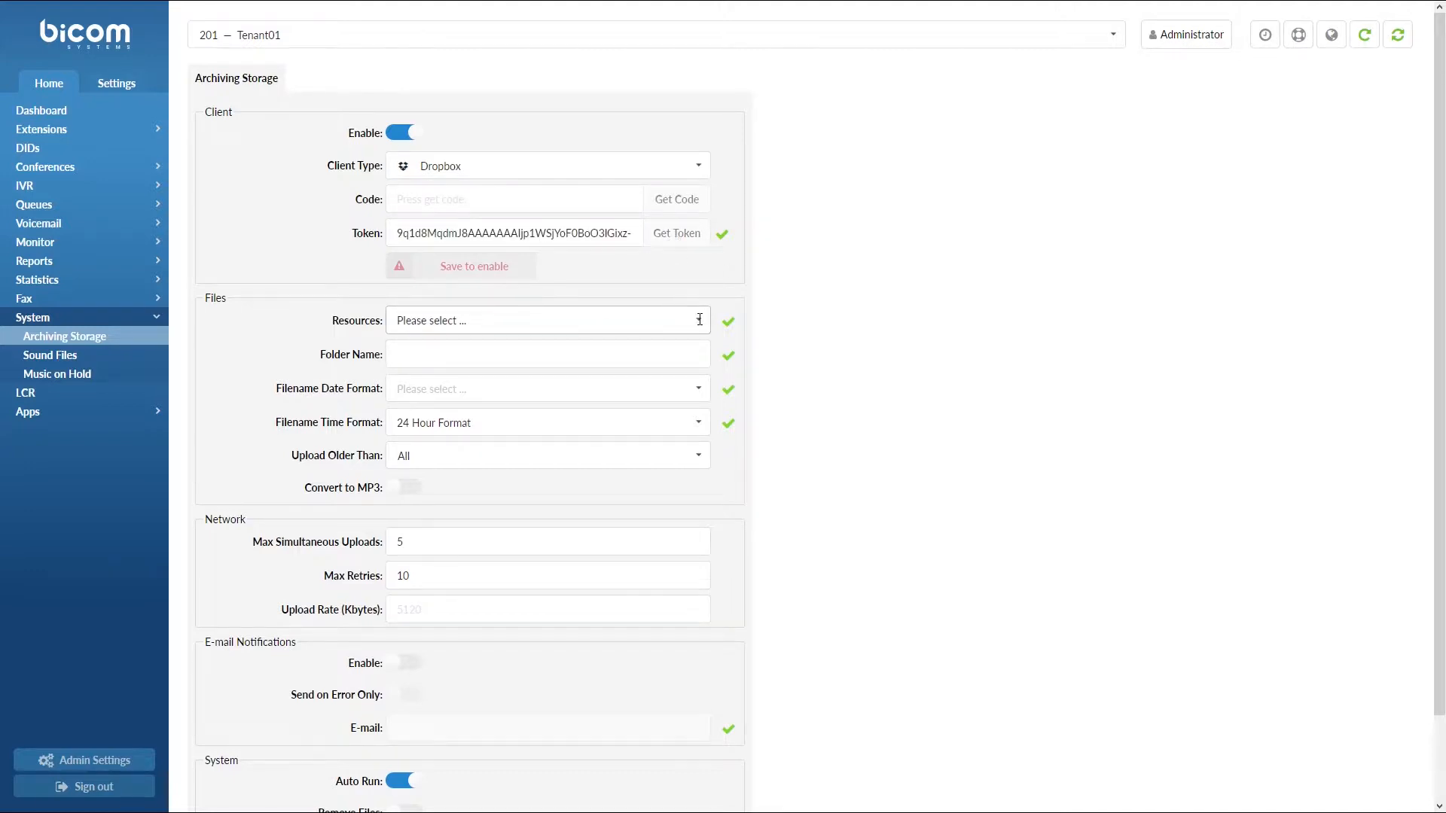
# Set the archived Resources to Recordings and Voicemail, removing Fax
pyautogui.click(689, 321)
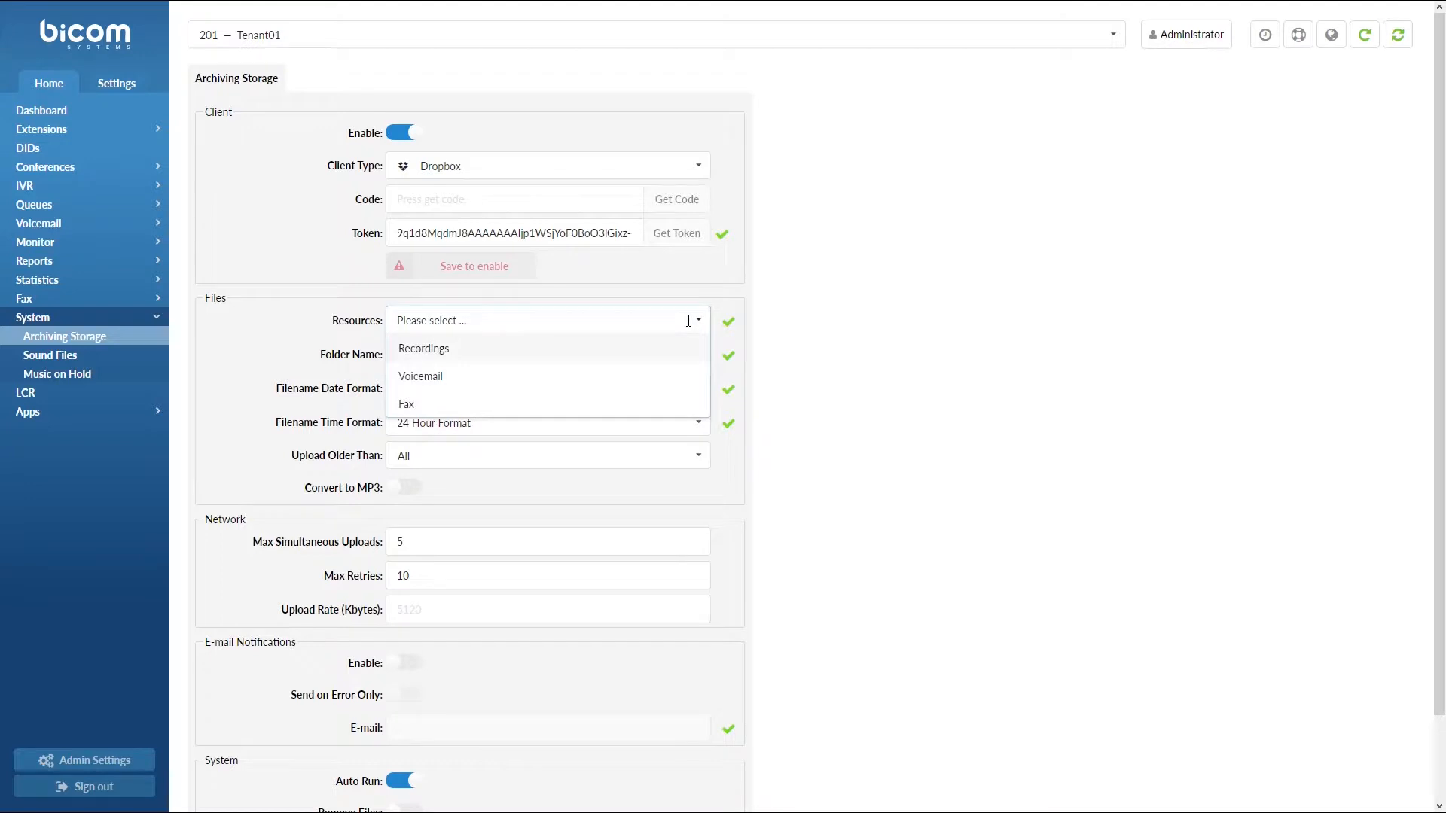
pyautogui.click(669, 351)
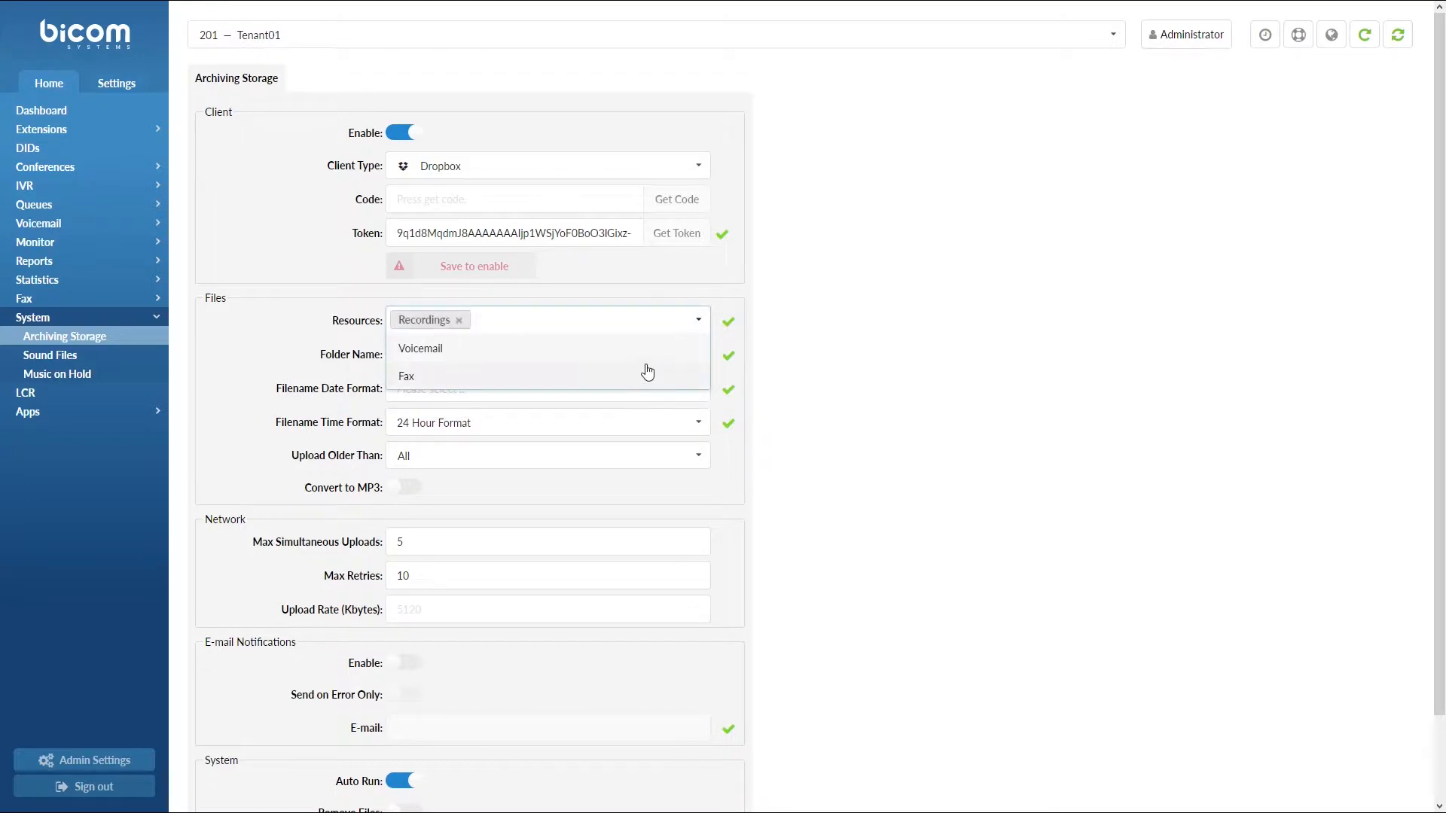
pyautogui.click(633, 360)
pyautogui.click(633, 360)
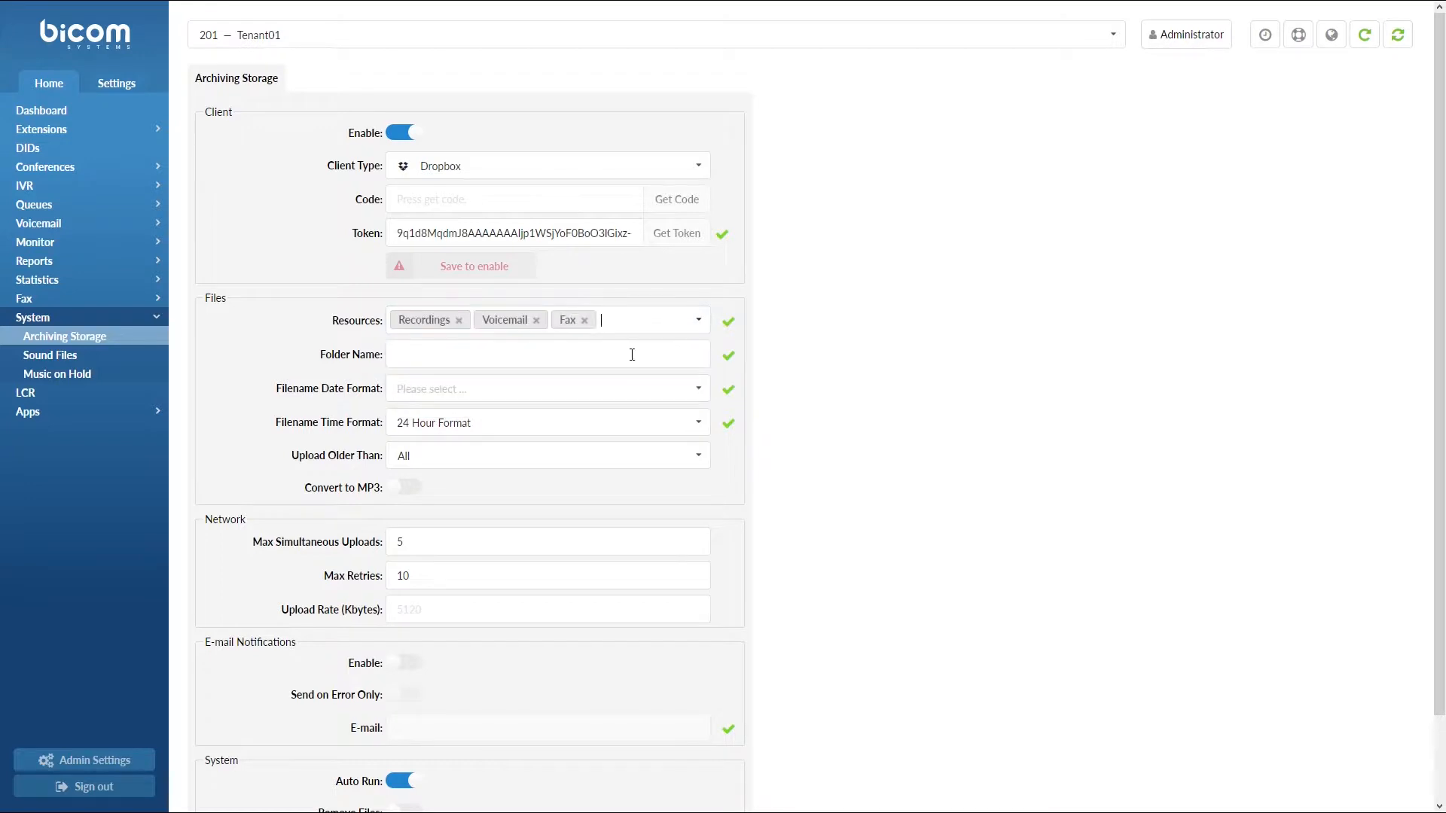
pyautogui.click(584, 322)
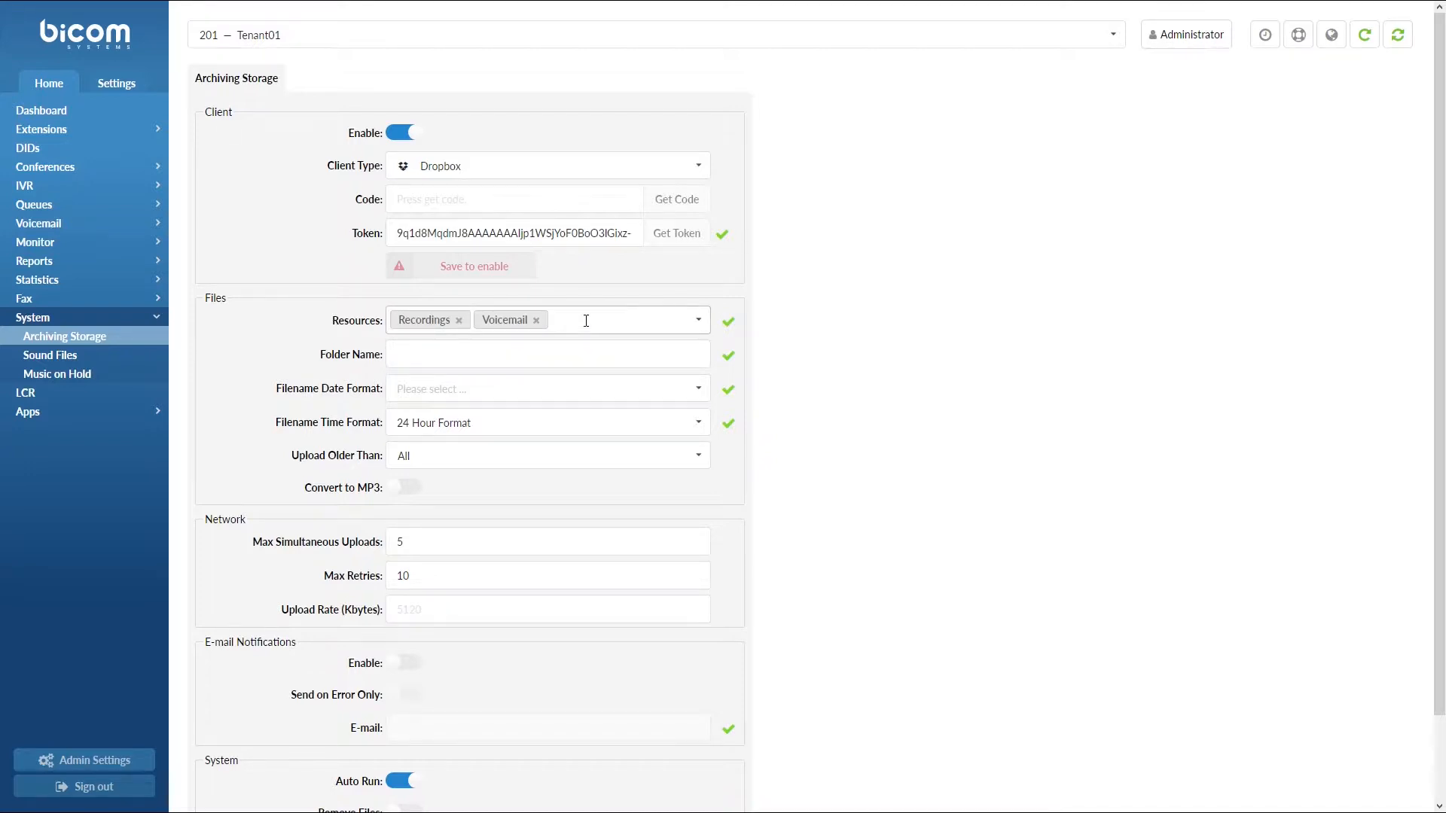
# Set Folder Name to 'test' and Filename Date Format to 18 Sep 2019
pyautogui.click(601, 356)
pyautogui.write('test')
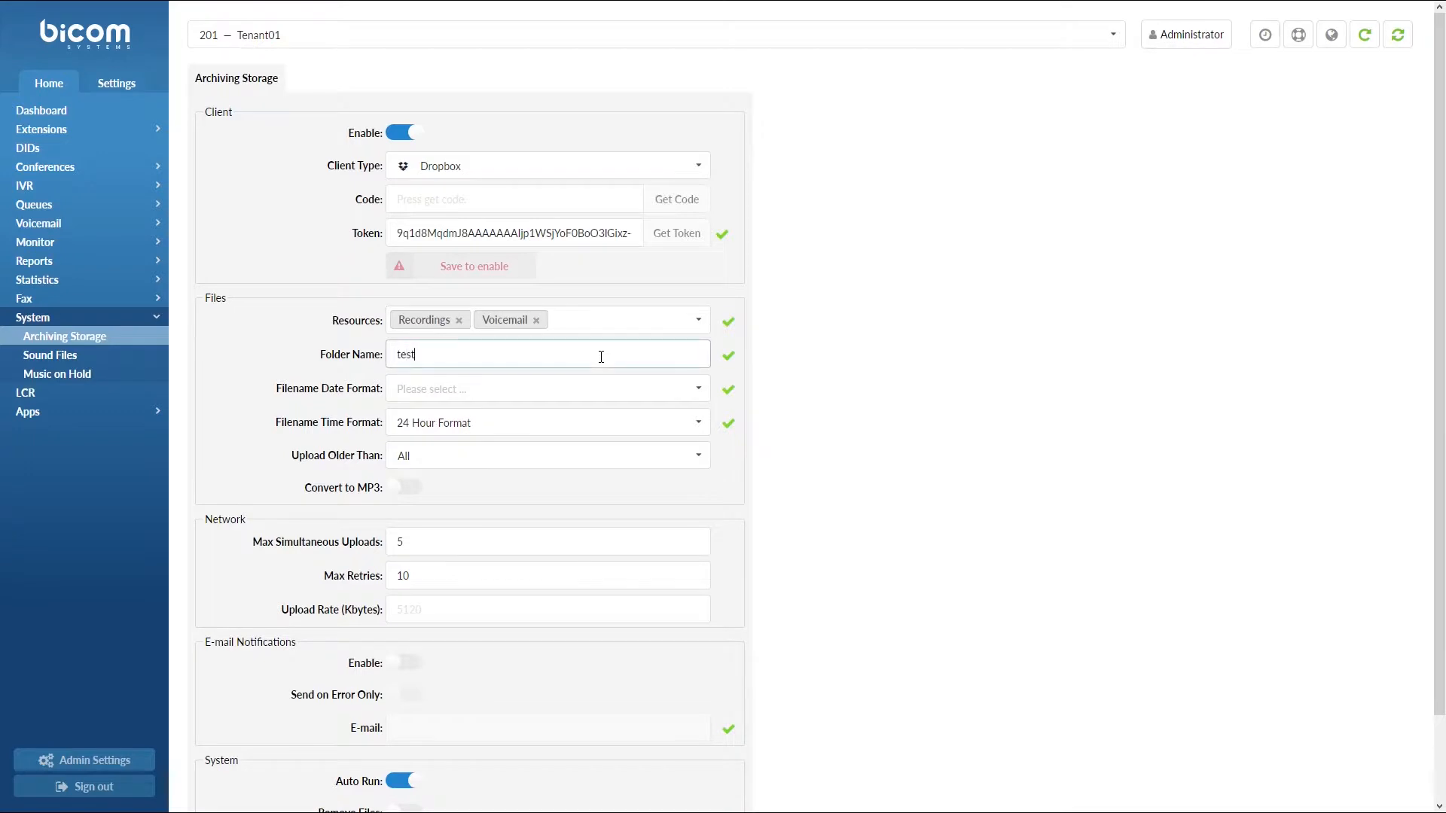
pyautogui.click(644, 390)
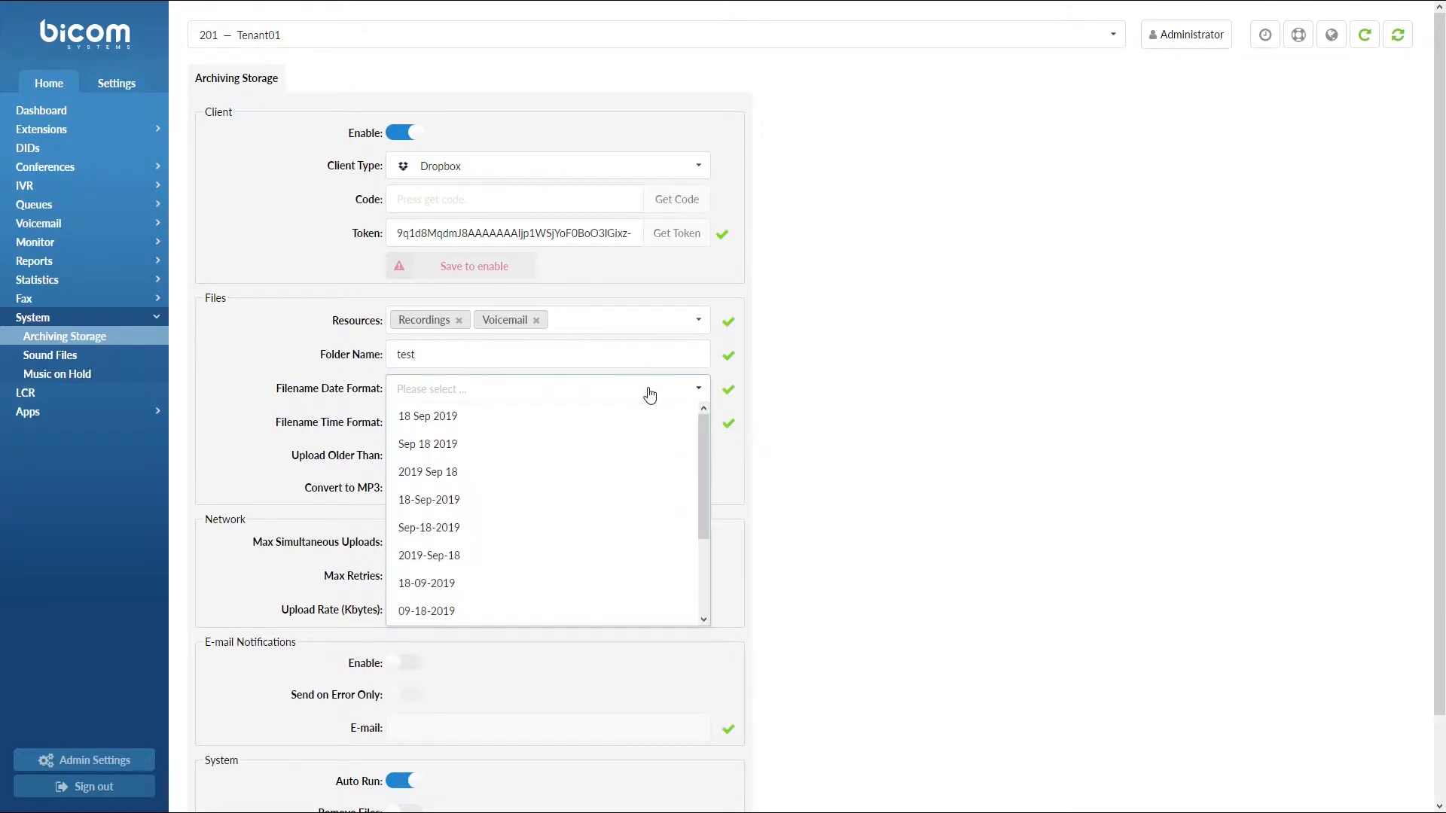
pyautogui.click(643, 416)
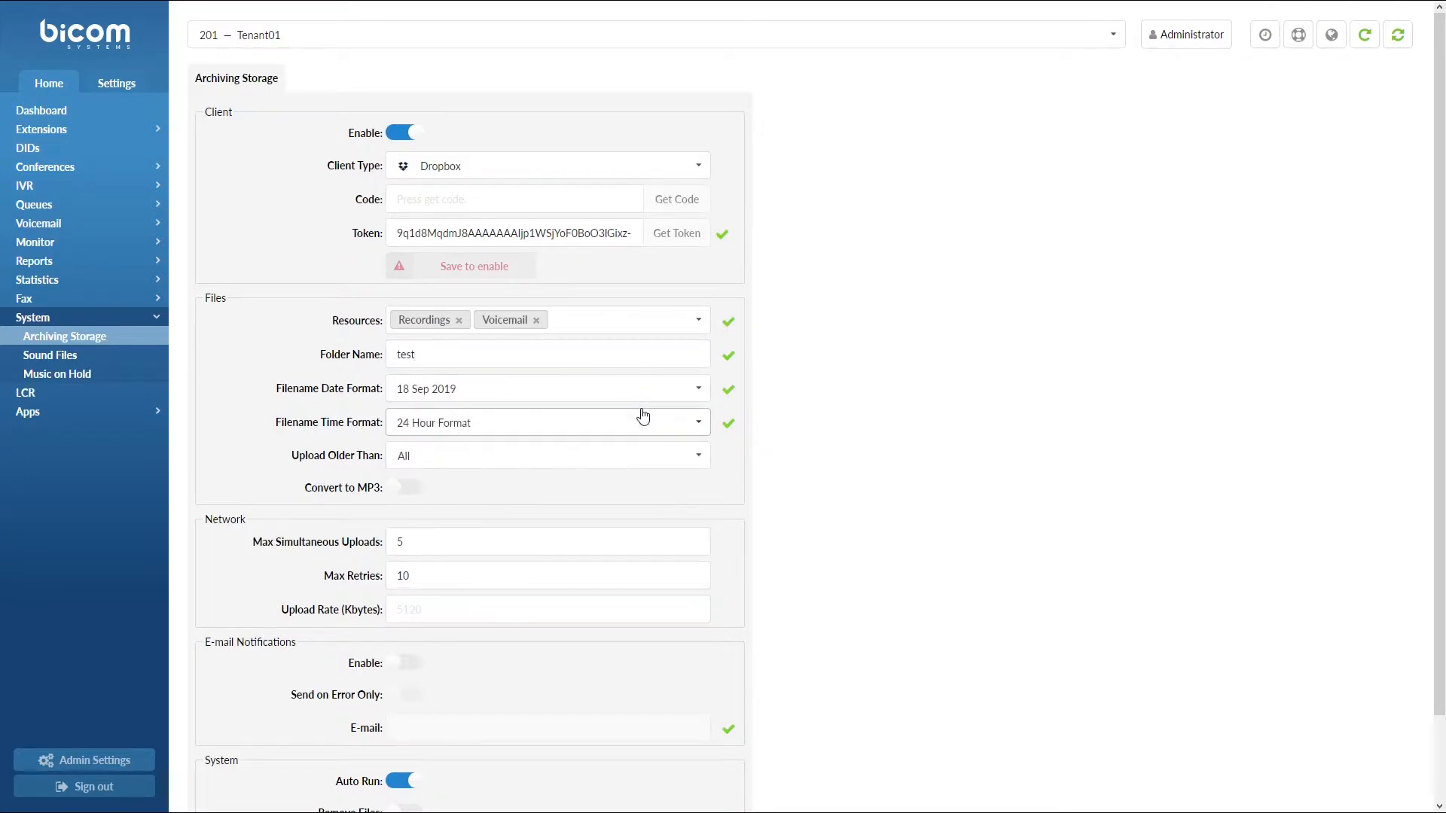
pyautogui.click(471, 450)
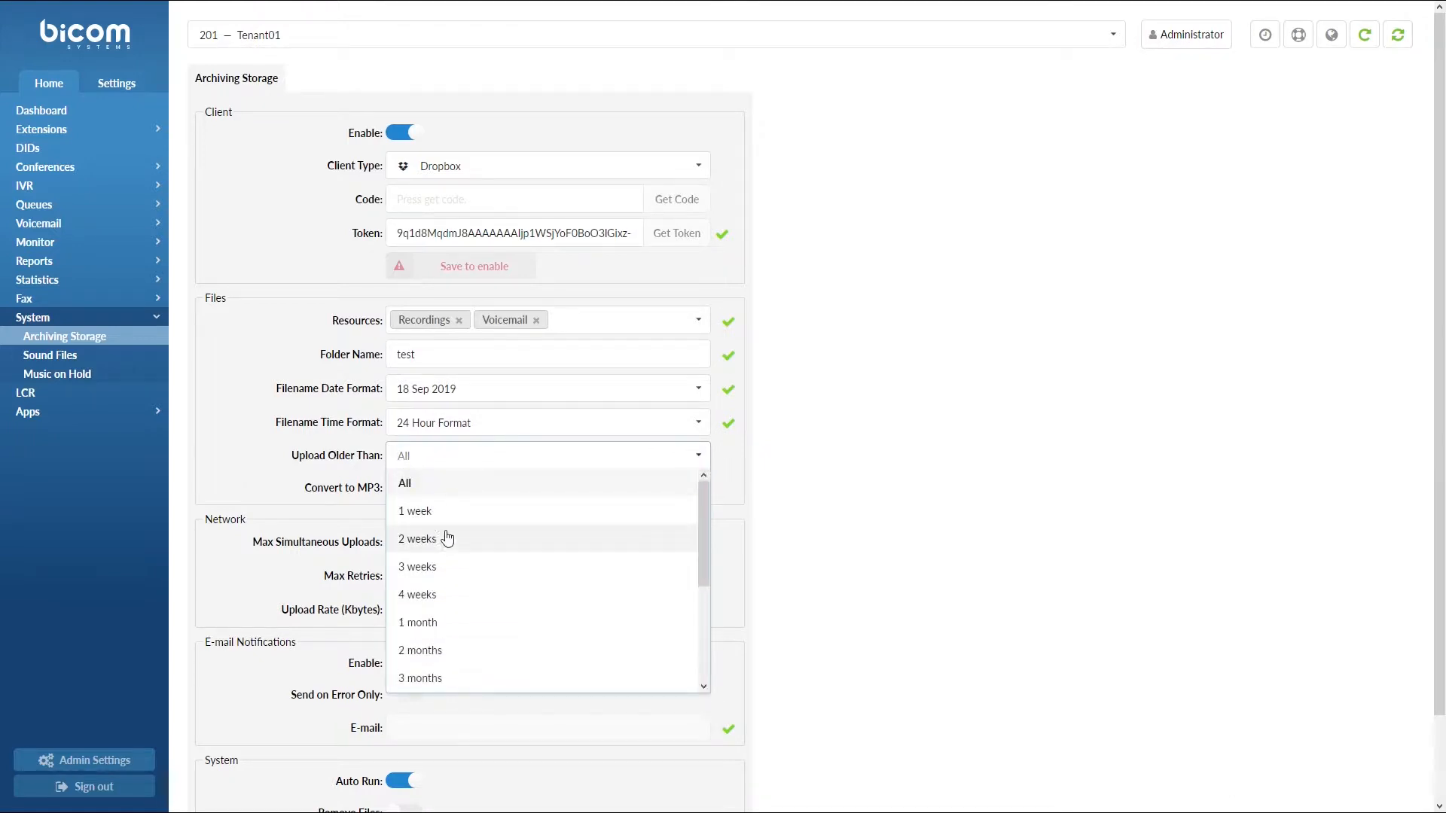
pyautogui.click(437, 492)
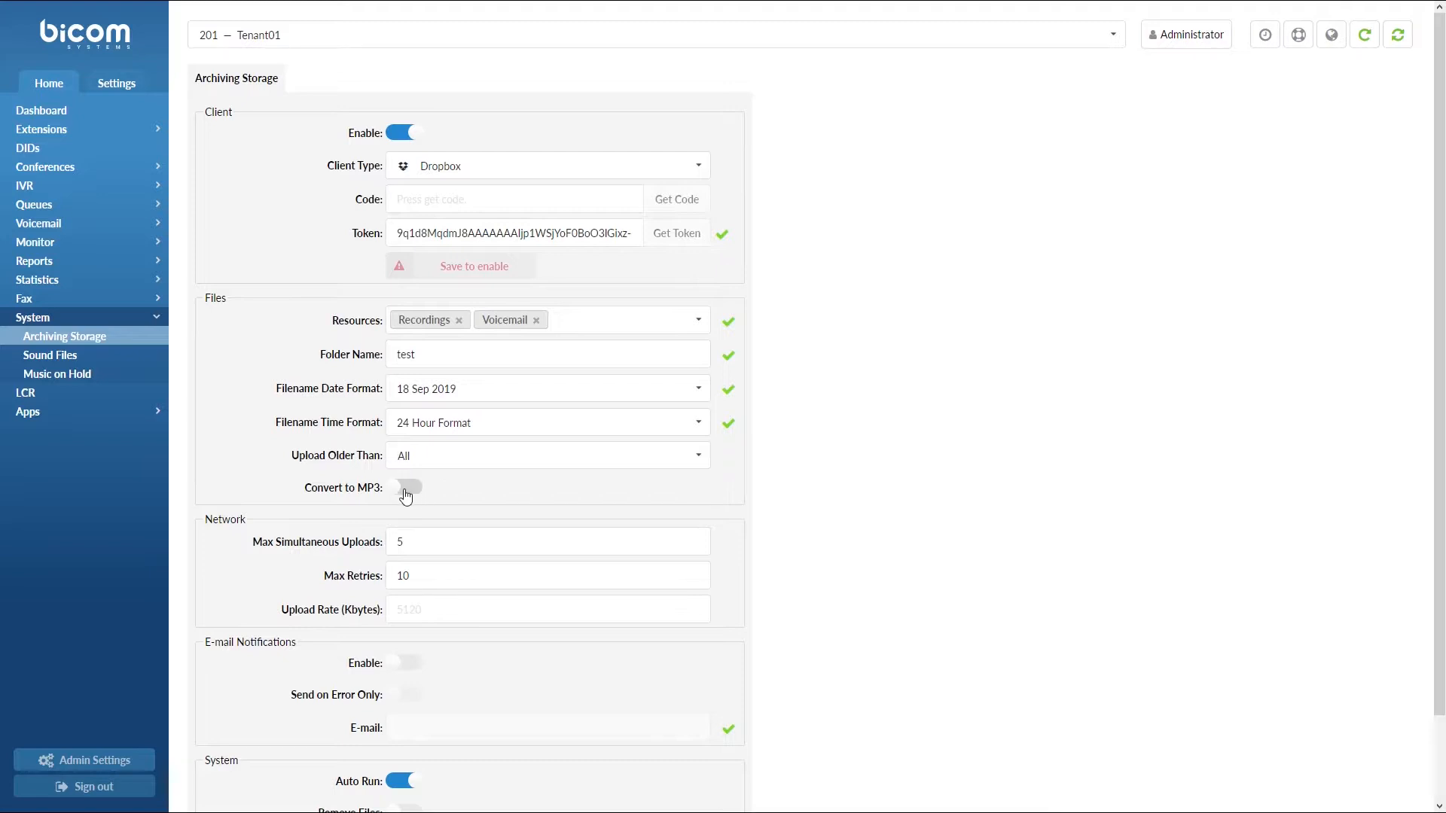
pyautogui.click(406, 489)
pyautogui.click(405, 491)
pyautogui.click(469, 613)
pyautogui.write('123')
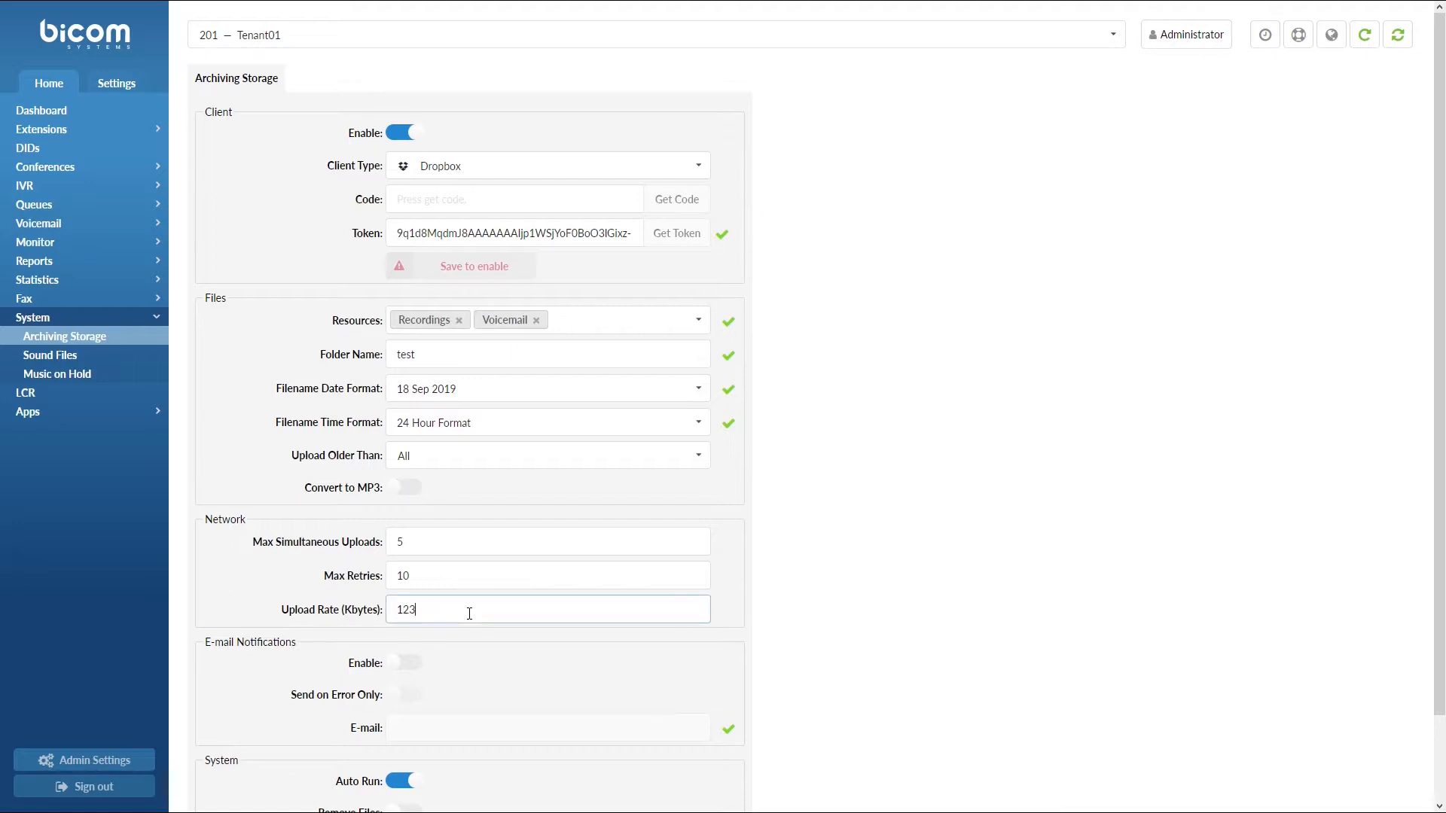
pyautogui.press('BackSpace')
pyautogui.press('BackSpace')
pyautogui.press('BackSpace')
# Enable E-mail Notifications with a notification e-mail address and Send on Error Only
pyautogui.scroll(-2, 532, 611)
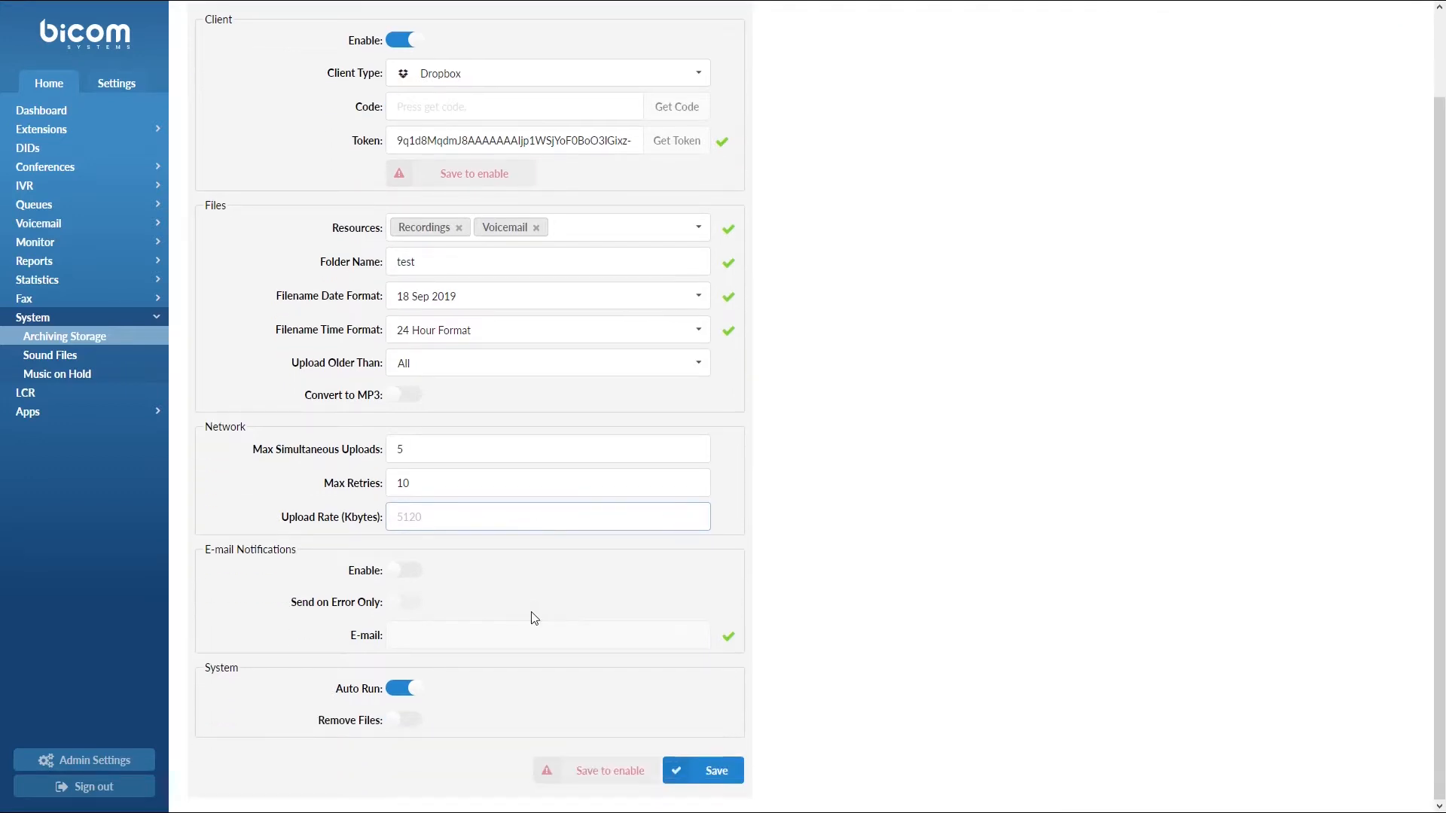
pyautogui.click(408, 573)
pyautogui.click(443, 628)
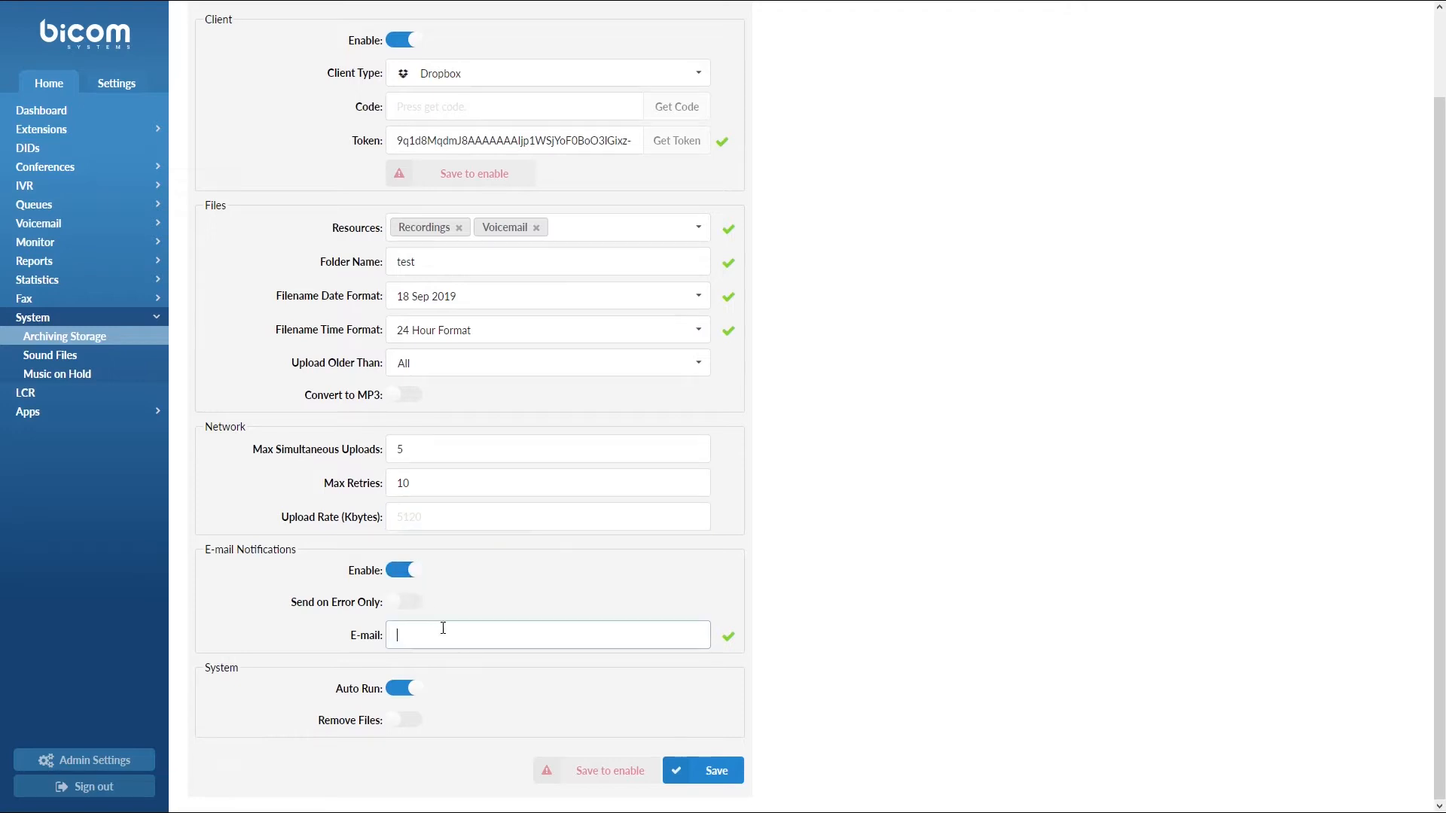
pyautogui.write('test@example.com')
pyautogui.click(406, 611)
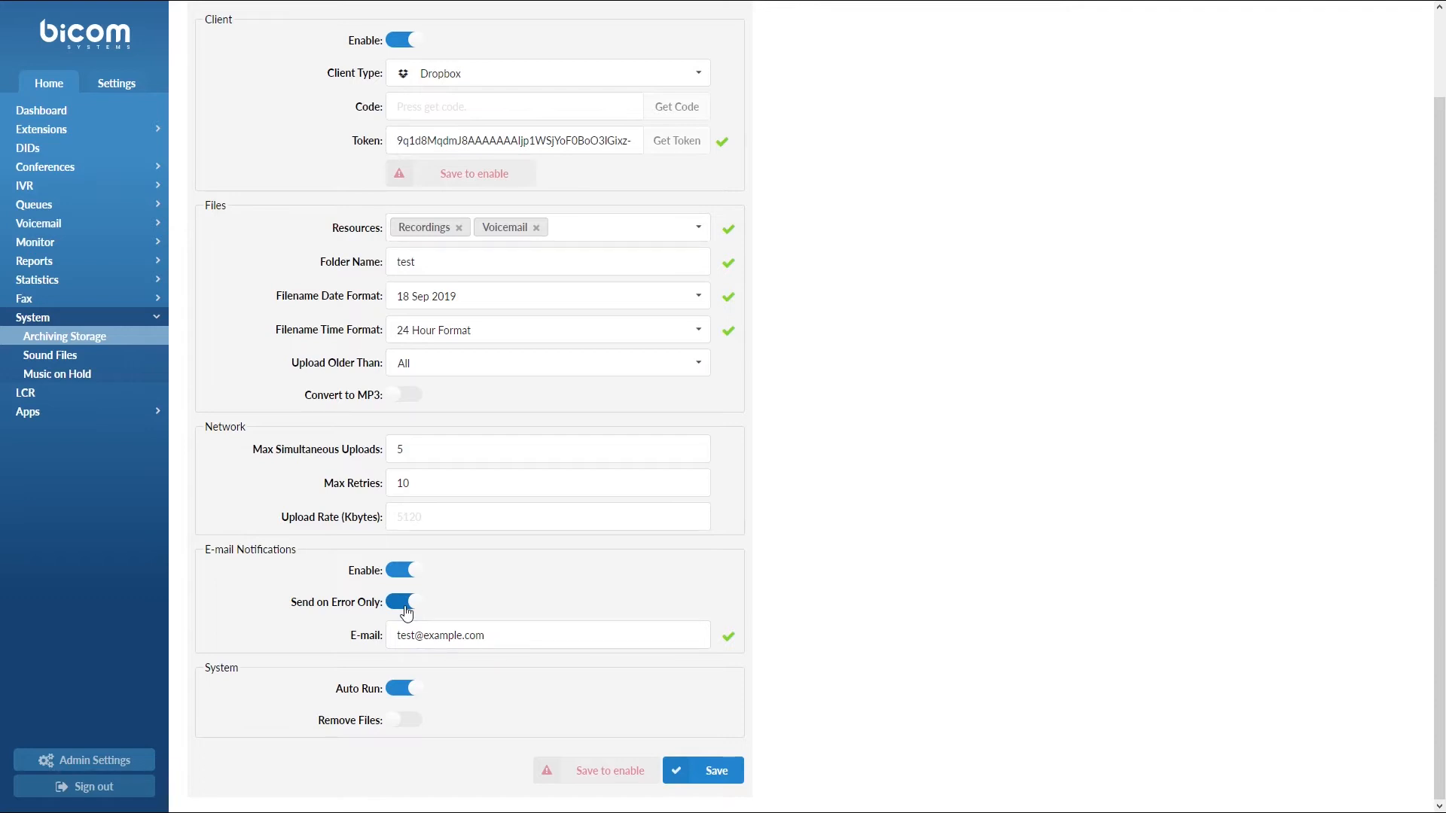
# Save the archiving settings, run the Dropbox connection Test, and acknowledge the success message
pyautogui.click(681, 772)
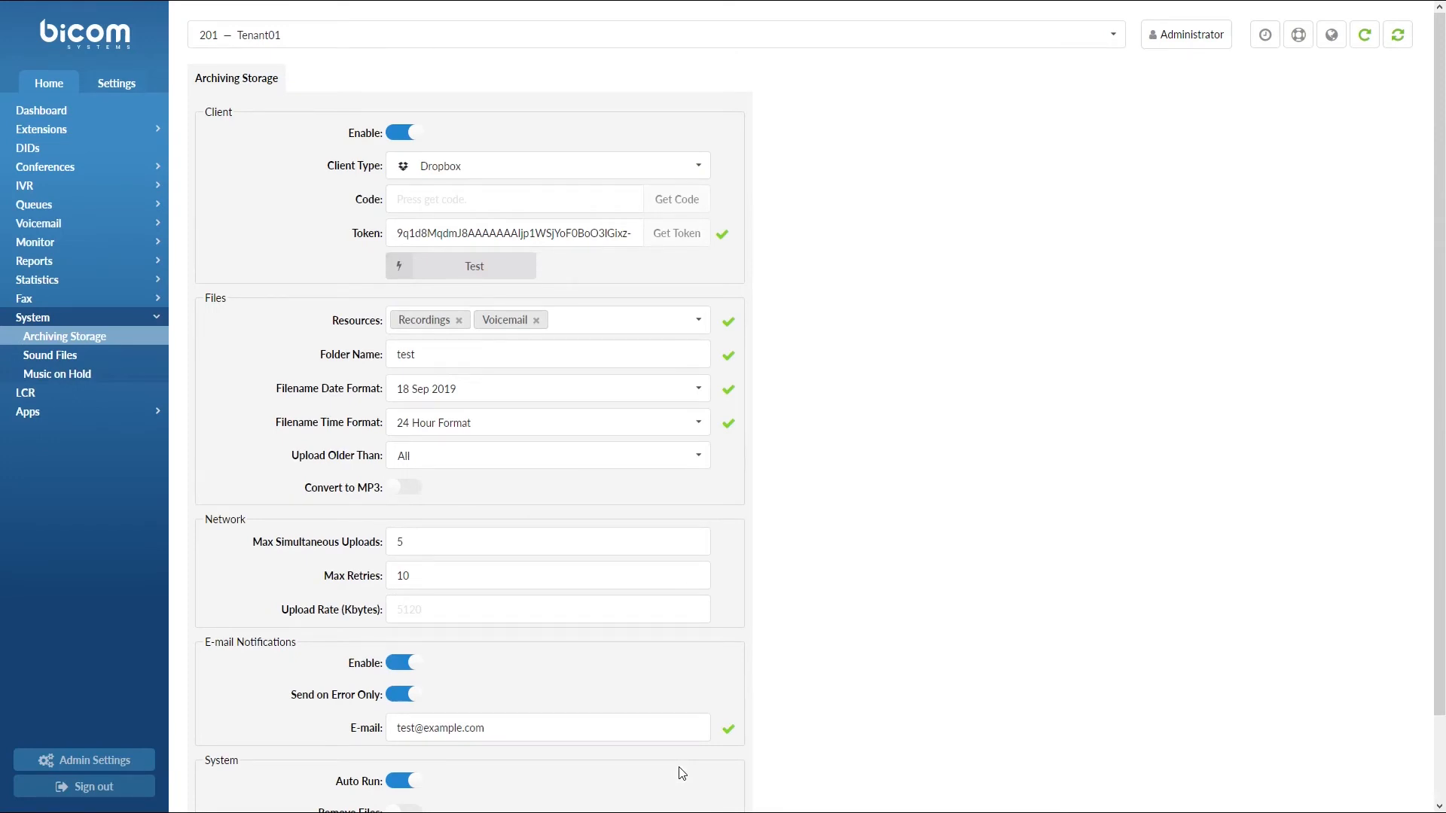
pyautogui.click(505, 272)
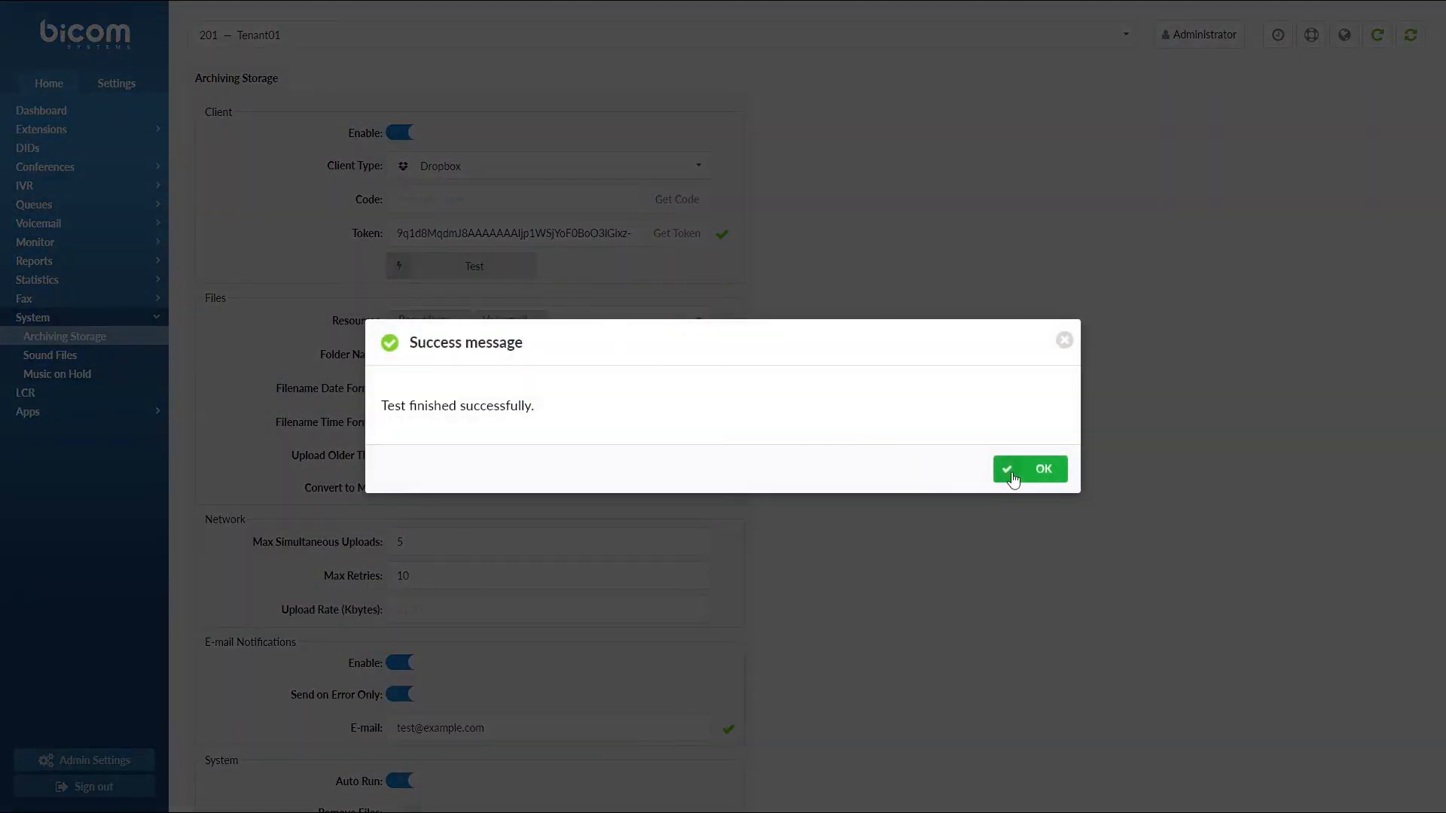
pyautogui.click(1013, 476)
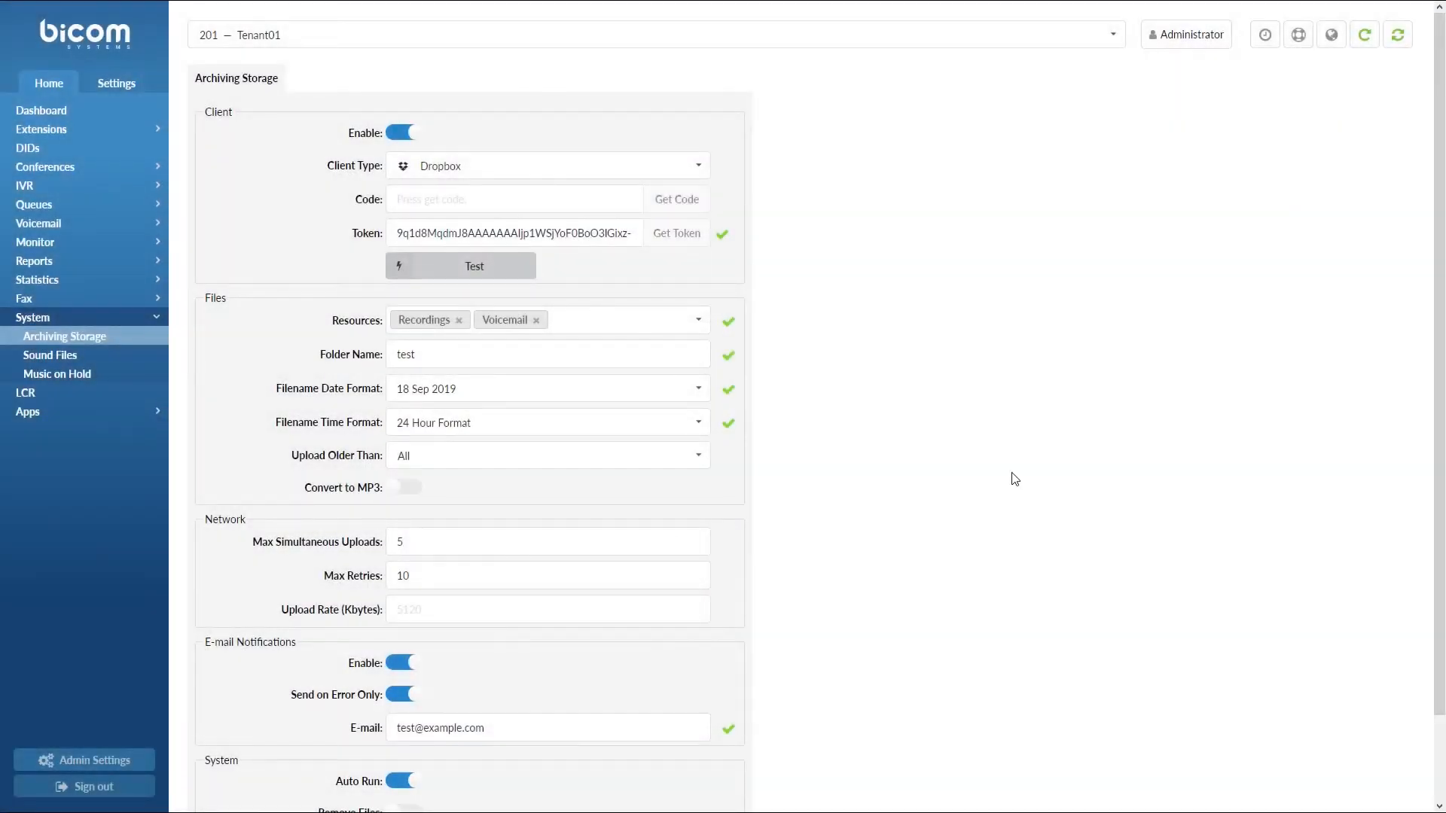
# Run the archive upload to Dropbox and acknowledge the Upload started message
pyautogui.scroll(-2, 1015, 479)
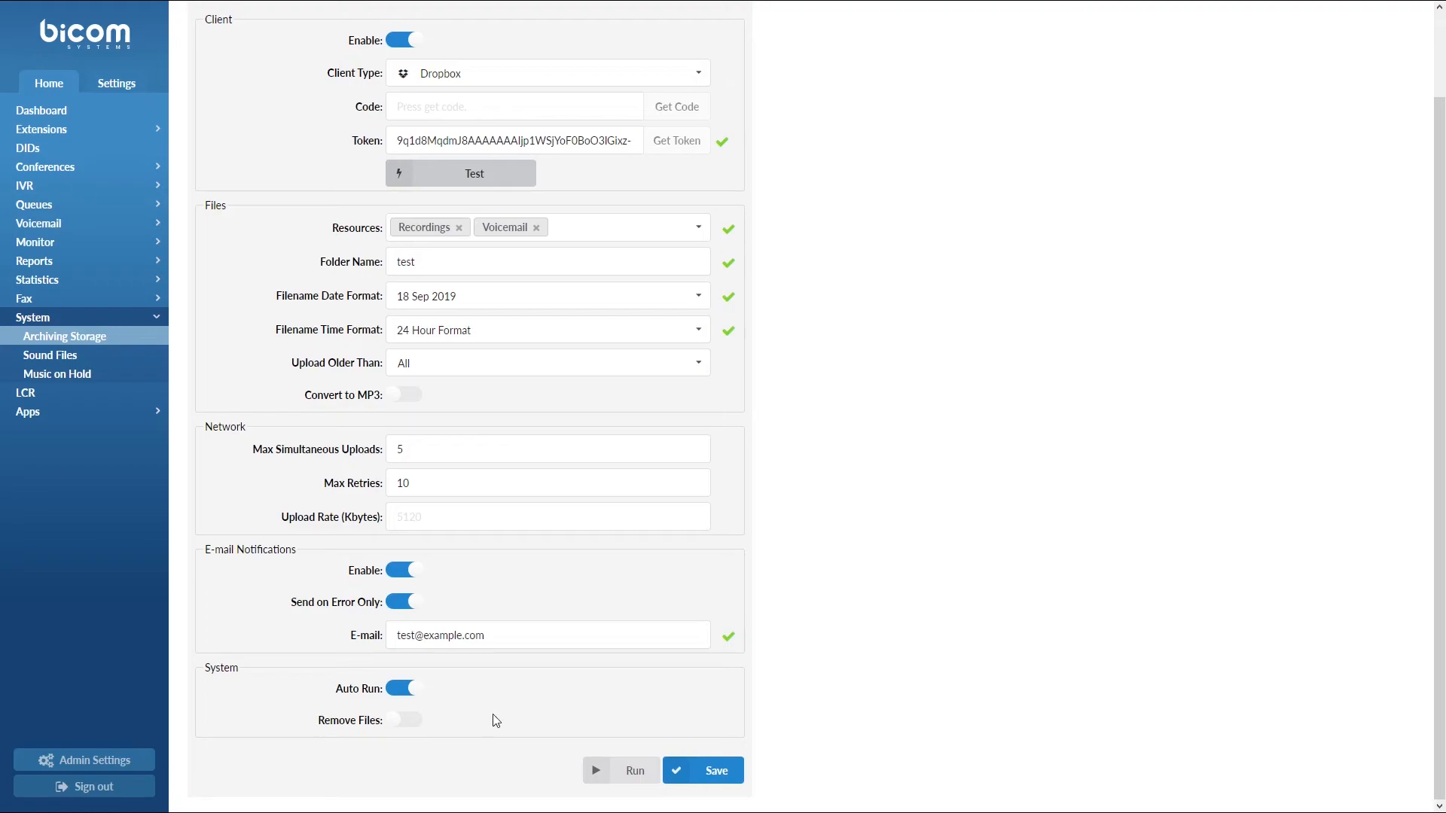
pyautogui.click(610, 775)
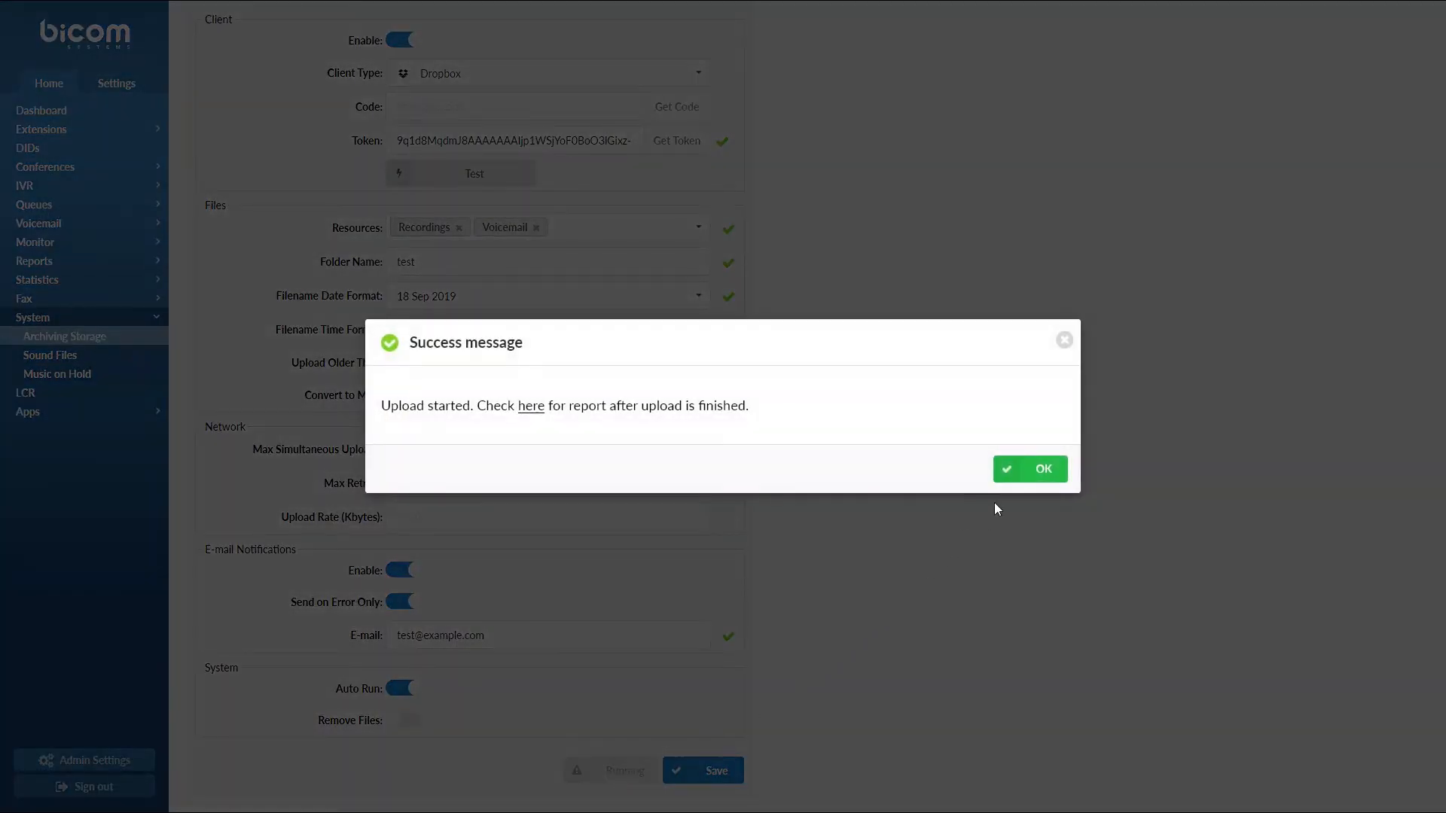
pyautogui.click(1024, 478)
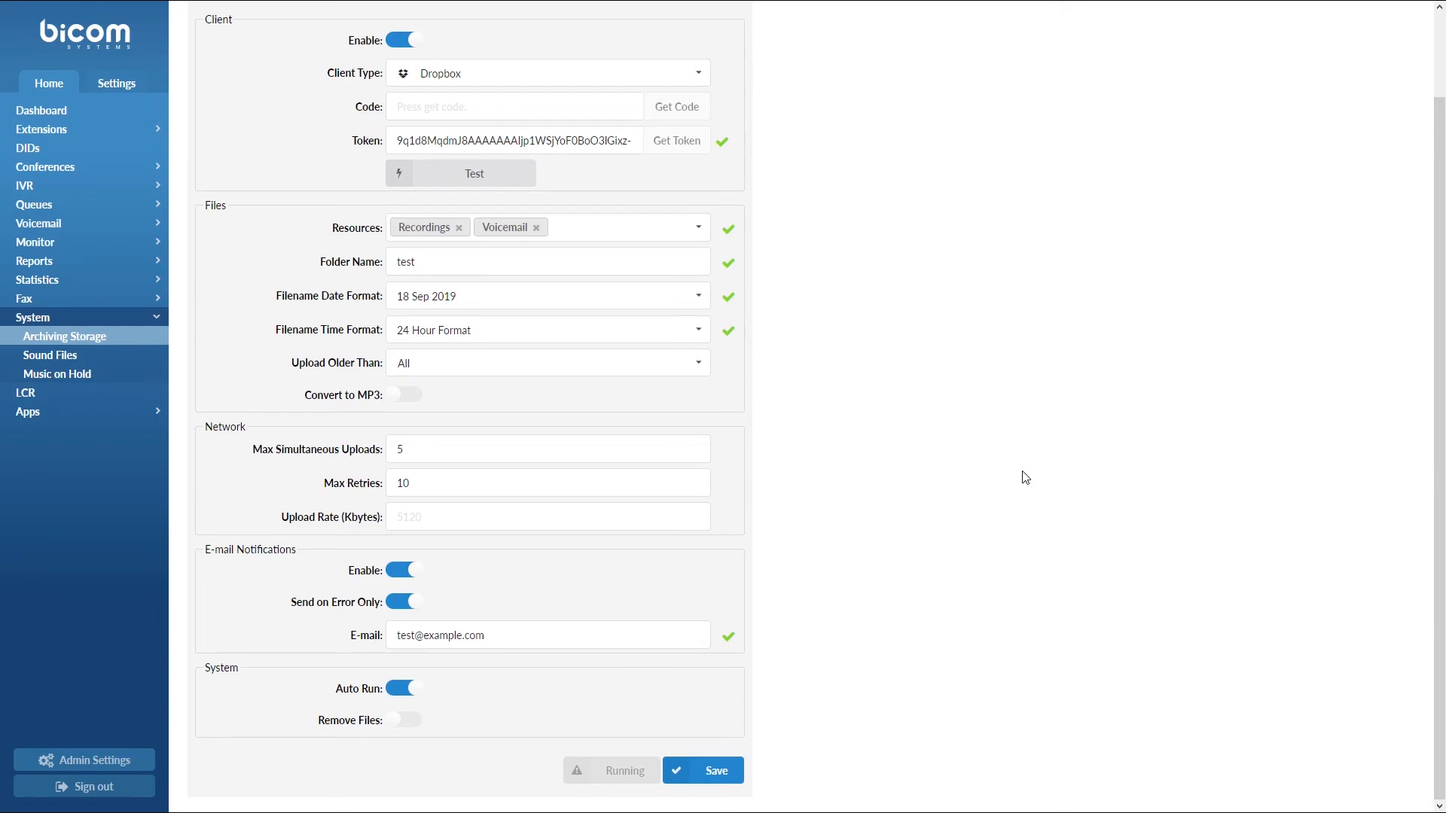
# Open Reports > Archiving Storage and search for 18 Sep 2019
pyautogui.click(60, 267)
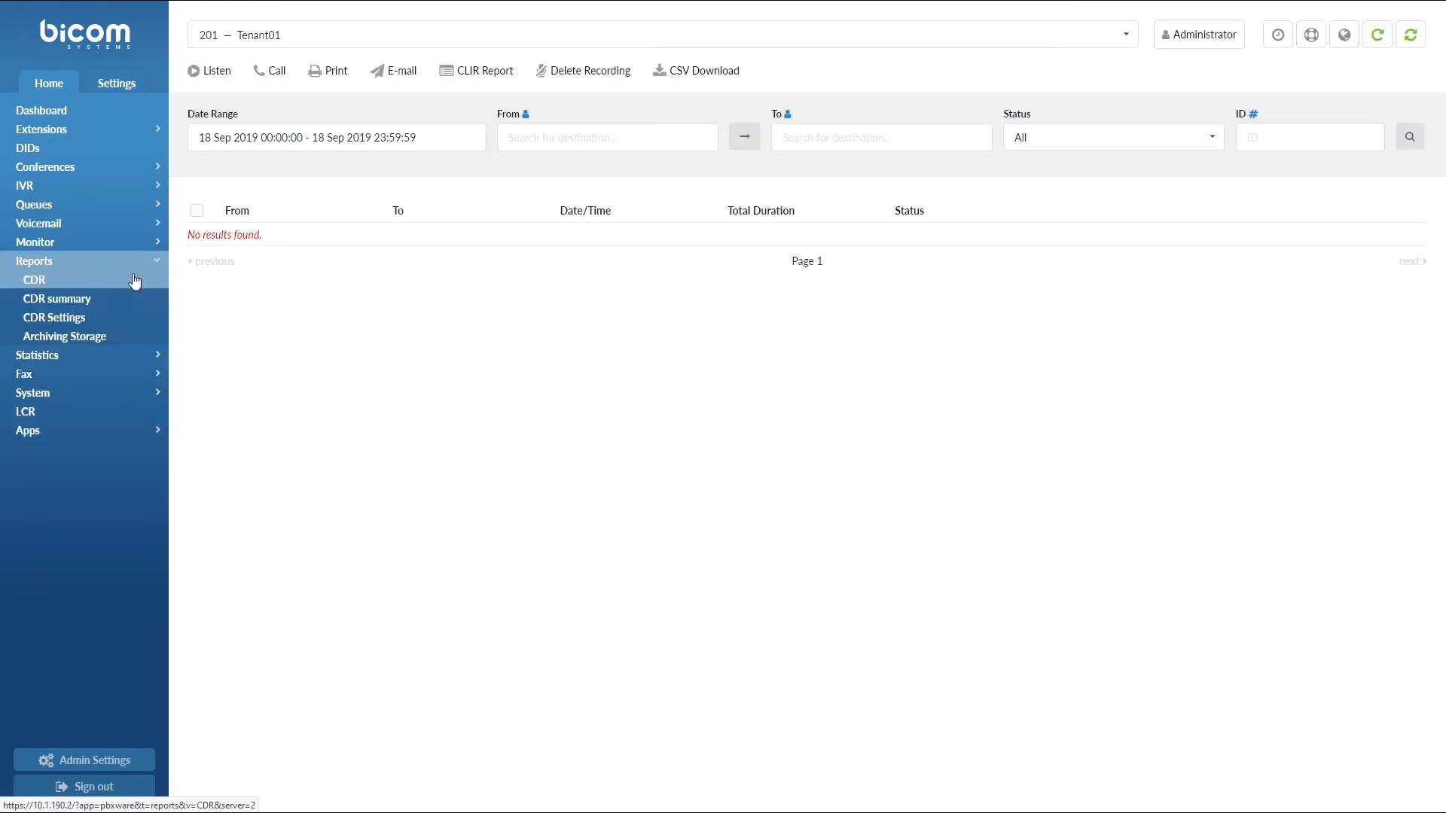
pyautogui.click(113, 341)
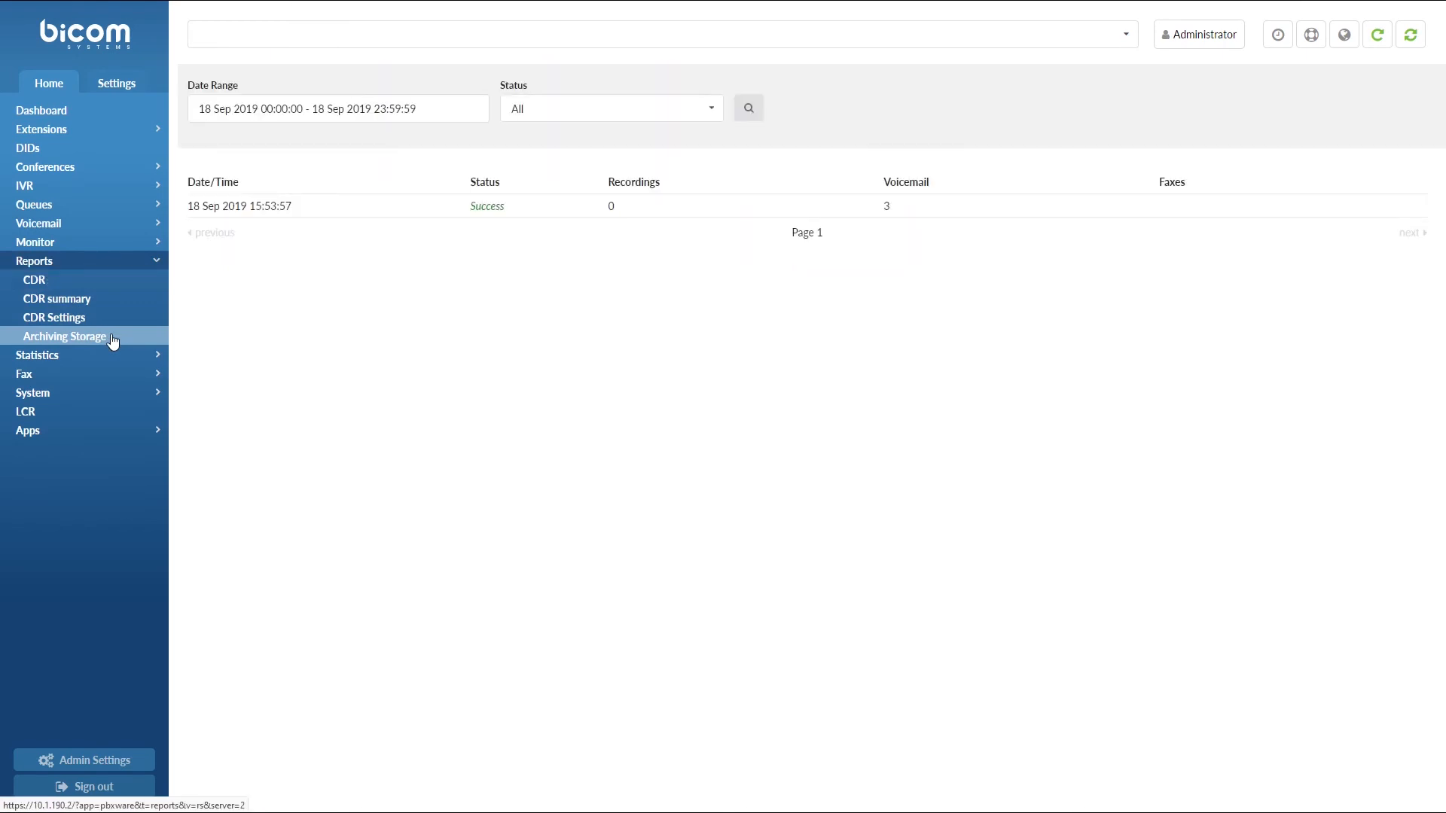
pyautogui.click(360, 106)
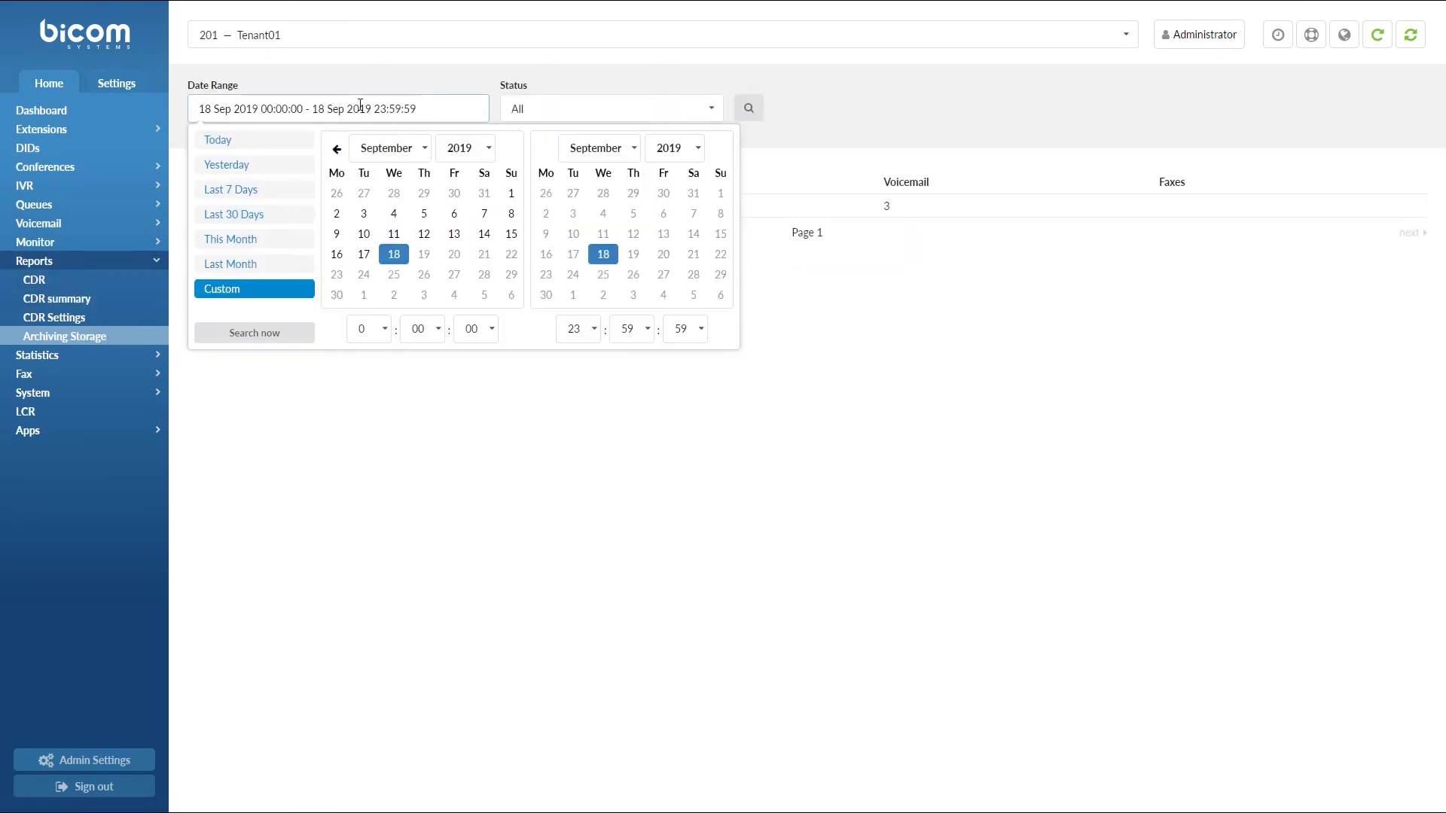
pyautogui.click(277, 334)
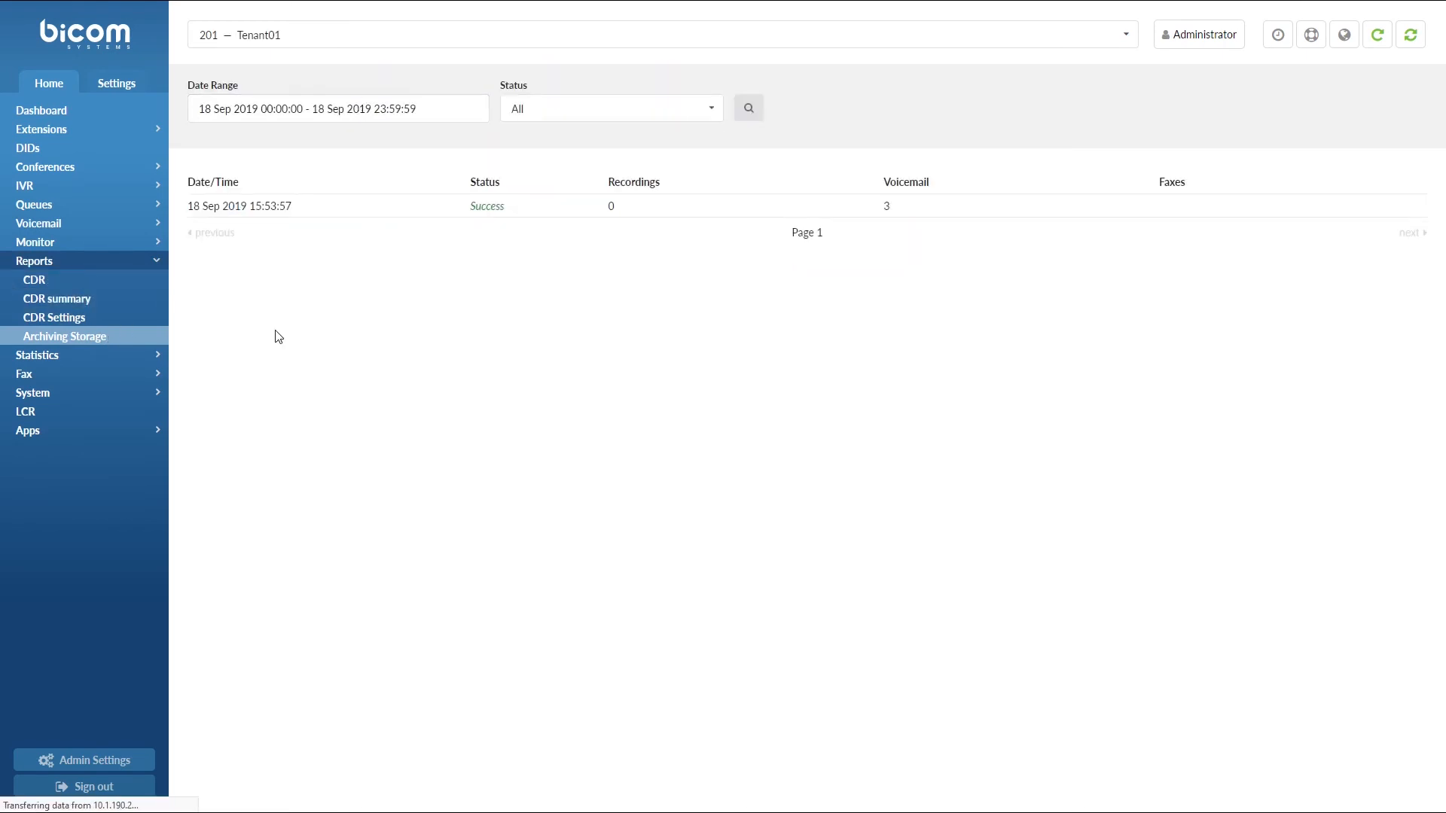
# Filter the report Status to Success only, excluding Partial Success and Failed
pyautogui.click(665, 114)
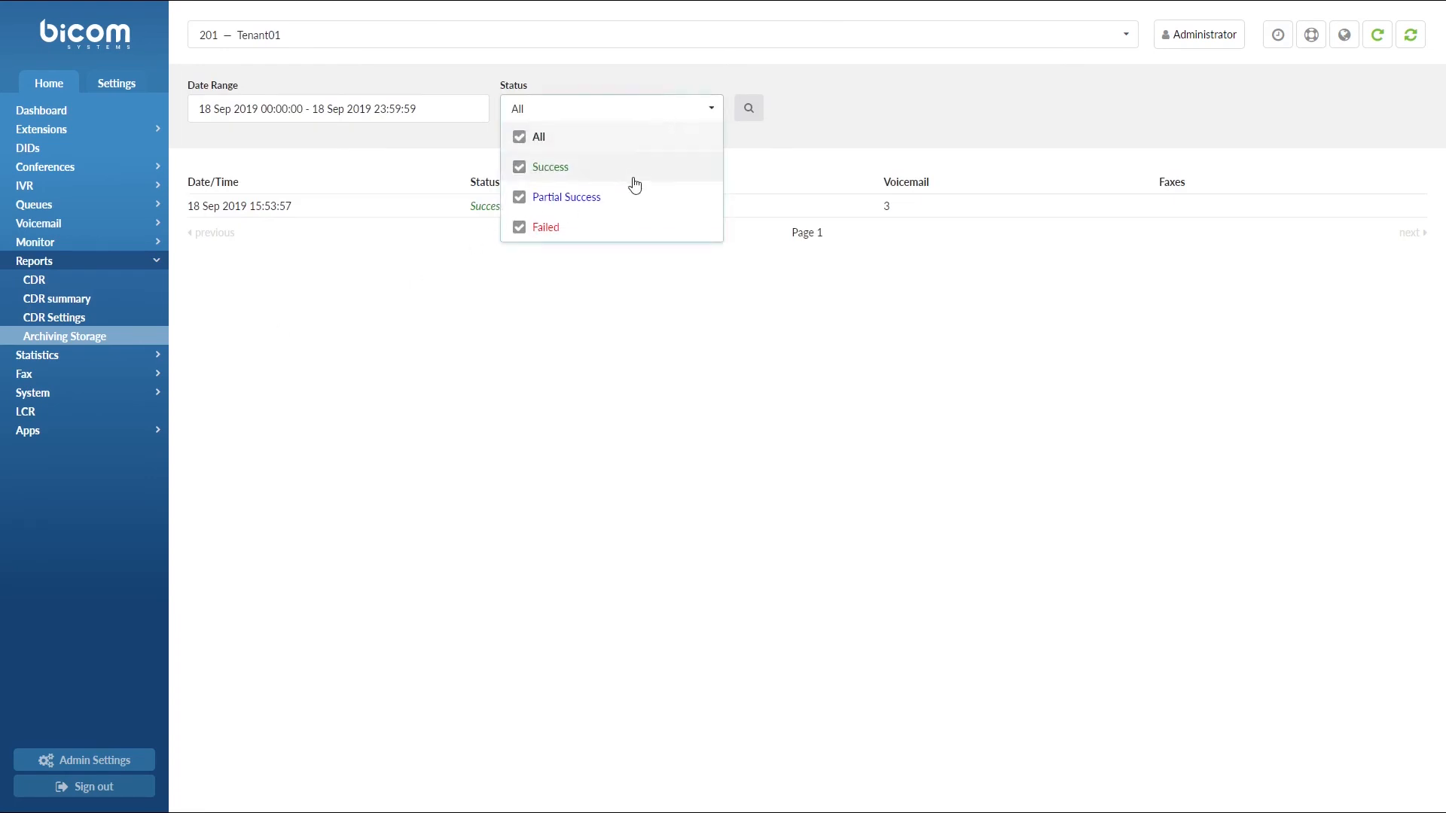
pyautogui.click(520, 197)
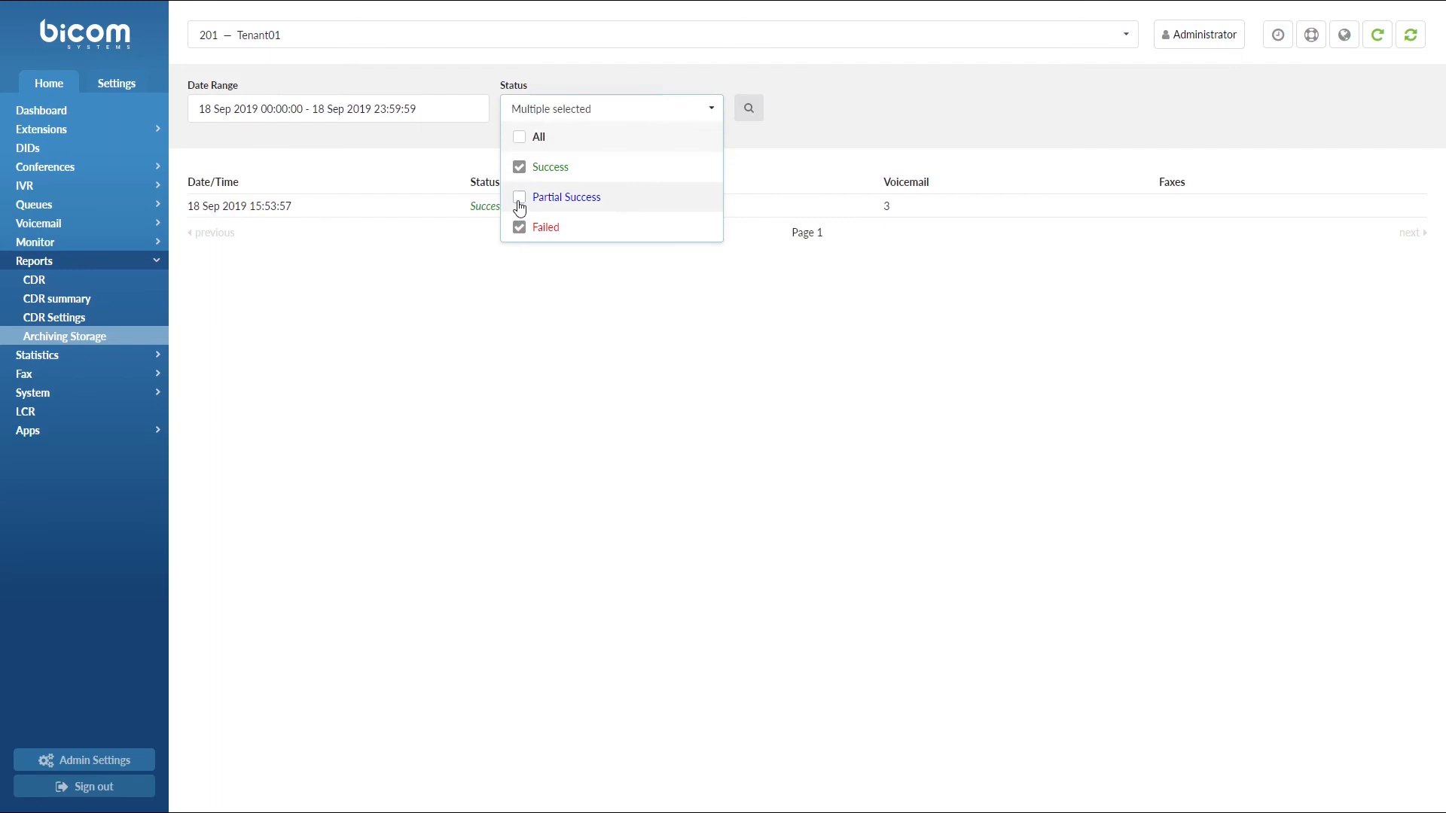
pyautogui.click(519, 227)
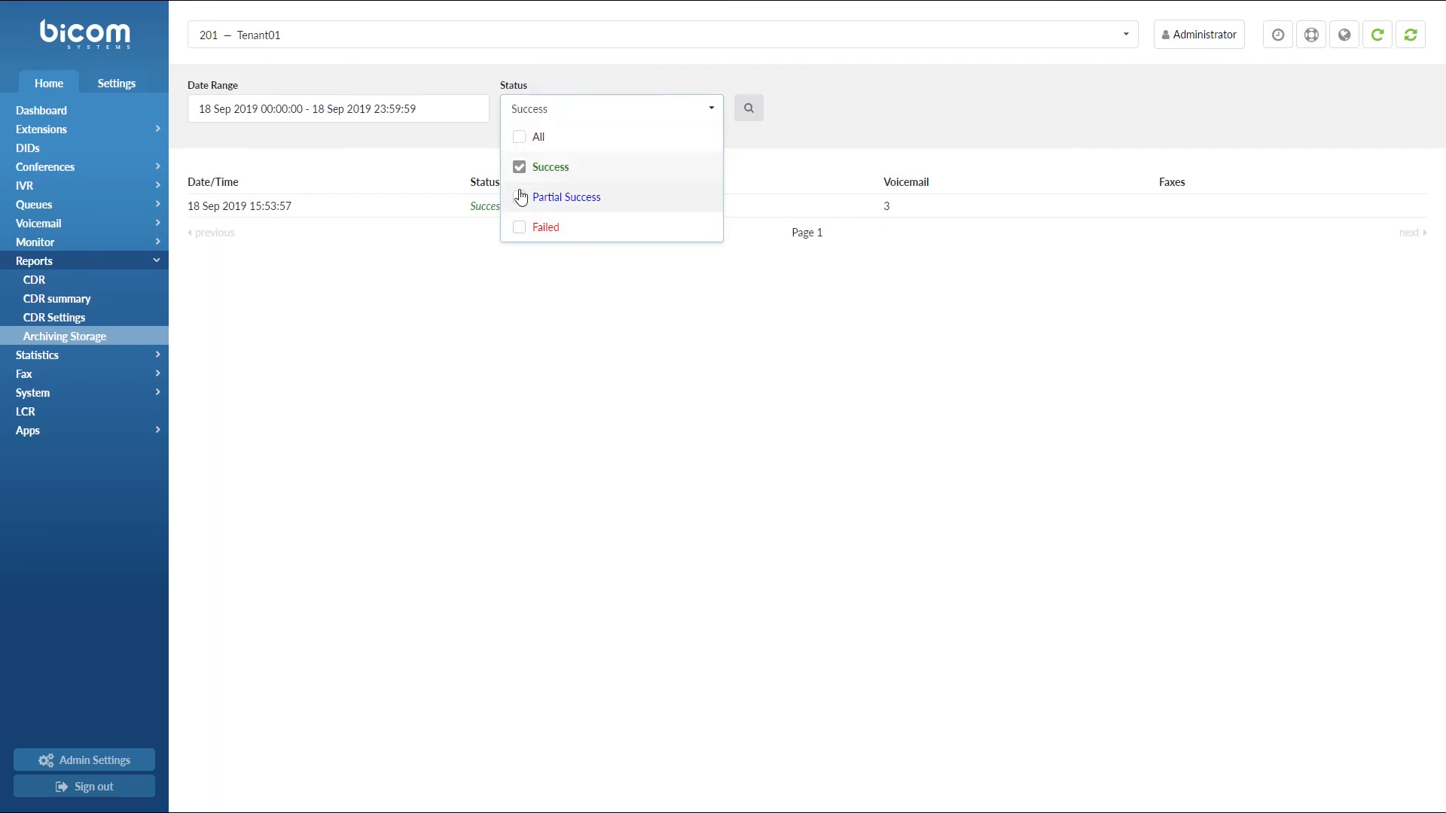
pyautogui.click(748, 117)
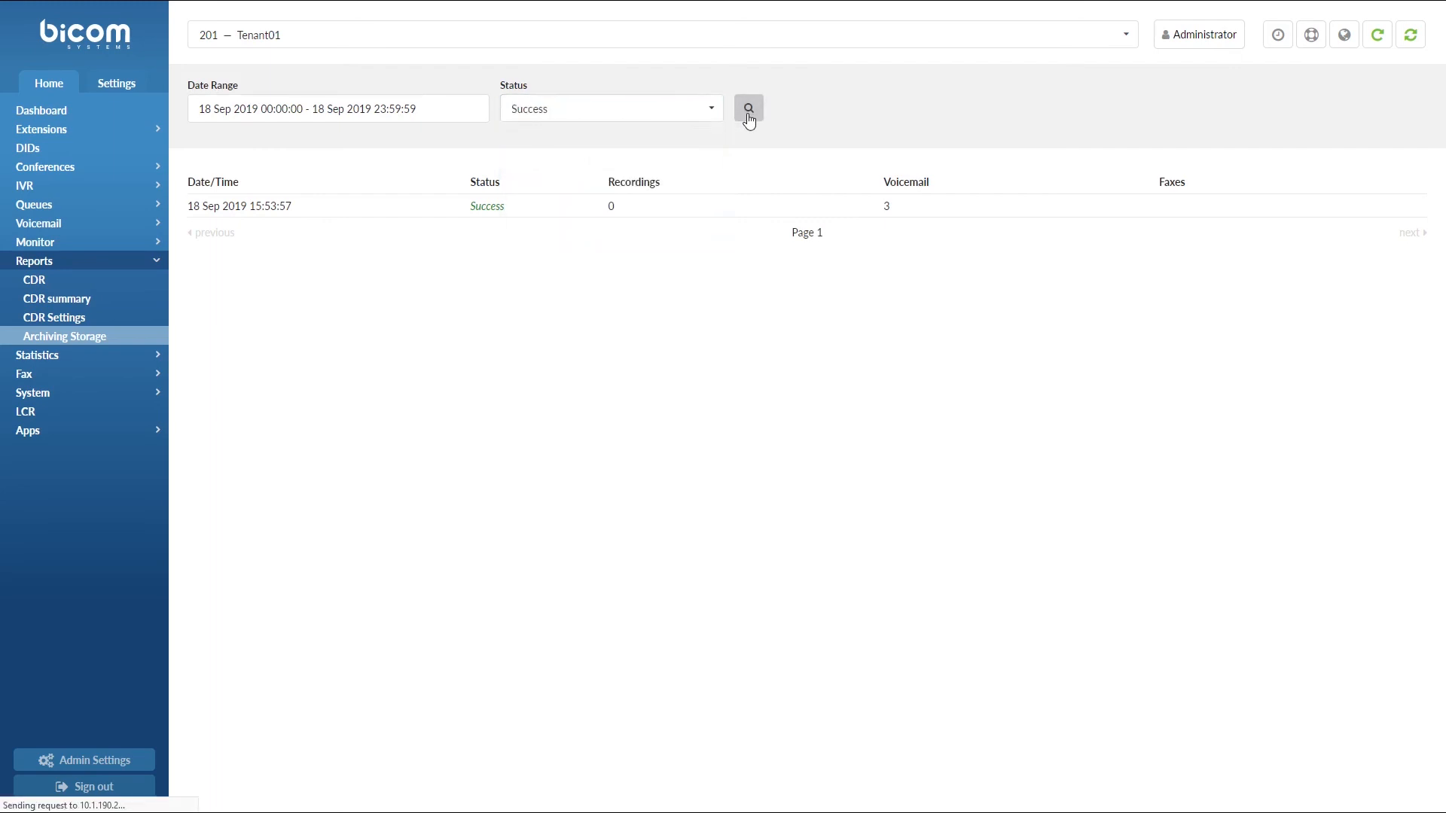